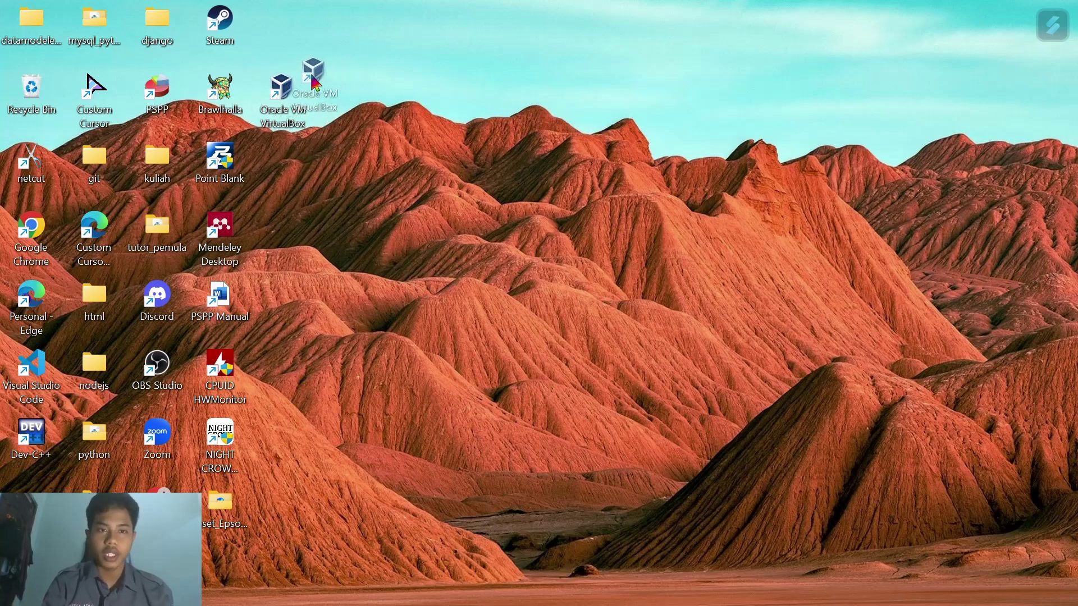
Switch to Chrome and review the VirtualBox 7.0.18 platform packages for the different host systems on the downloads page.
click(283, 94)
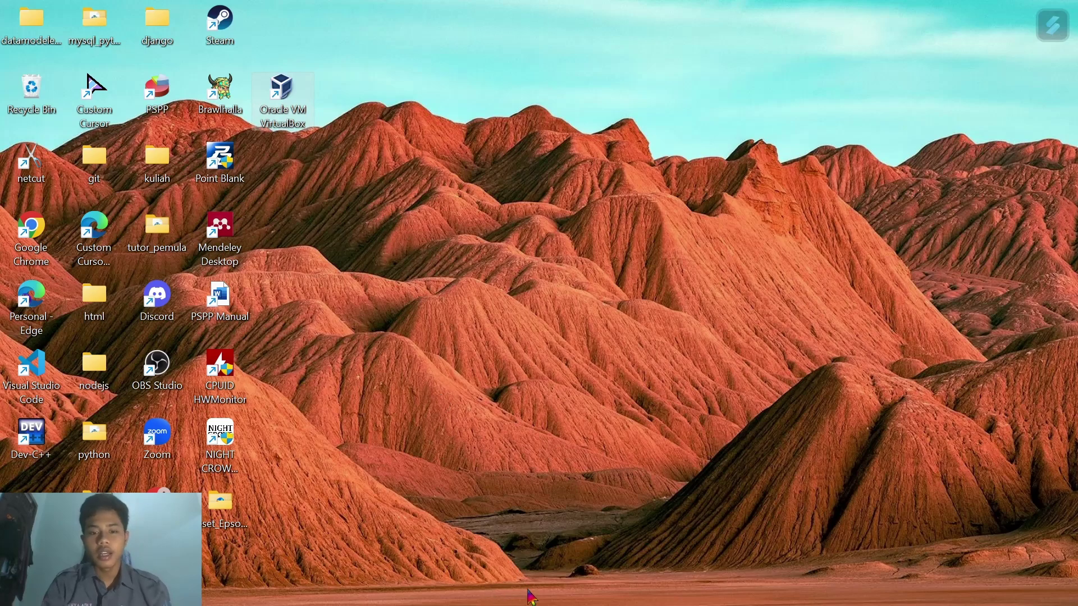
mouse_move(592, 603)
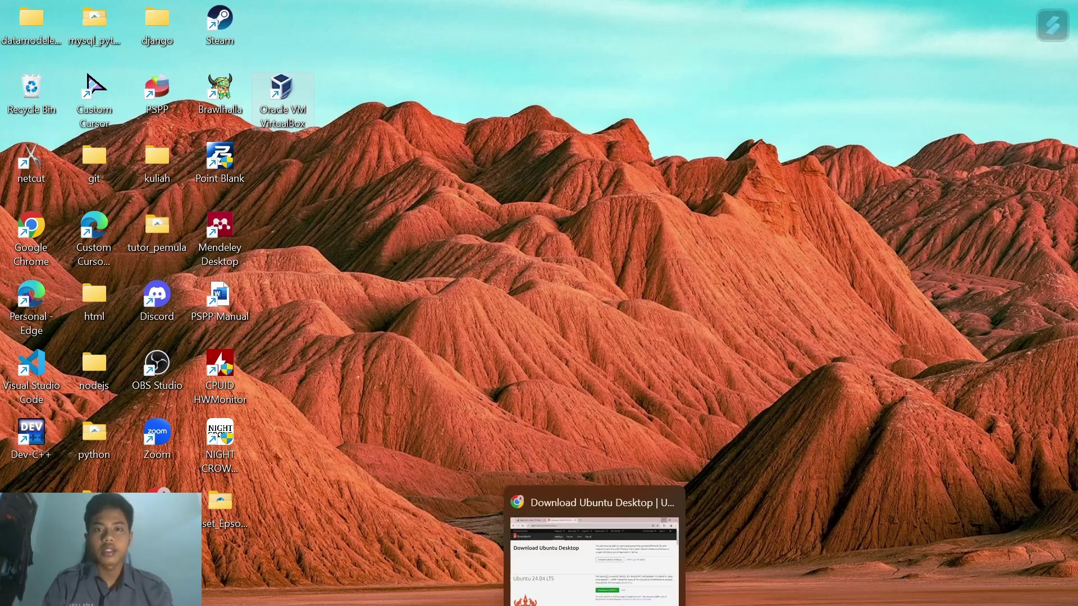
click(592, 604)
click(141, 16)
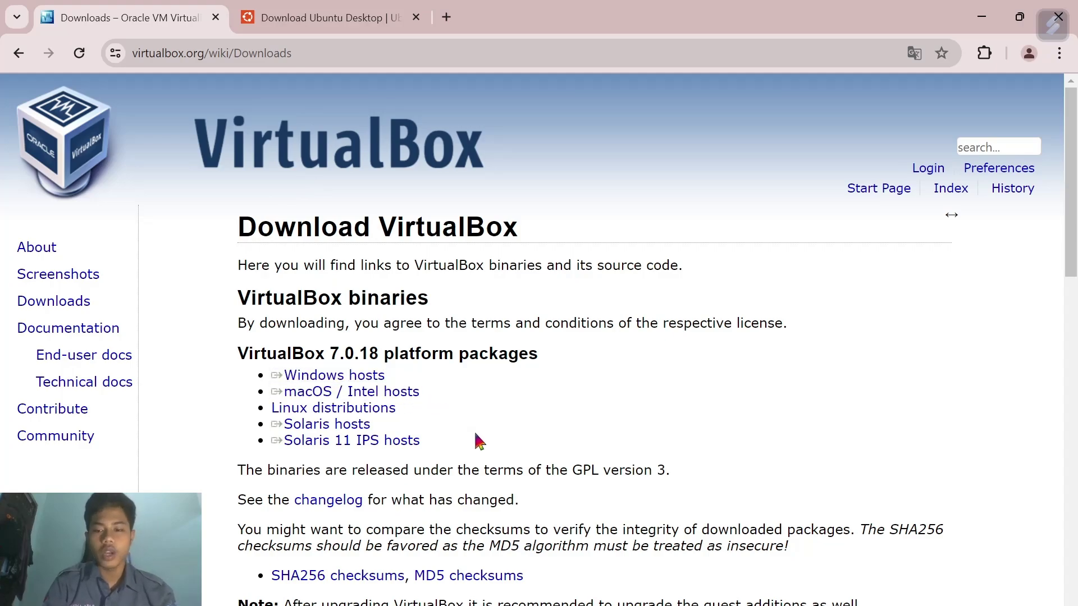
drag(396, 375, 341, 386)
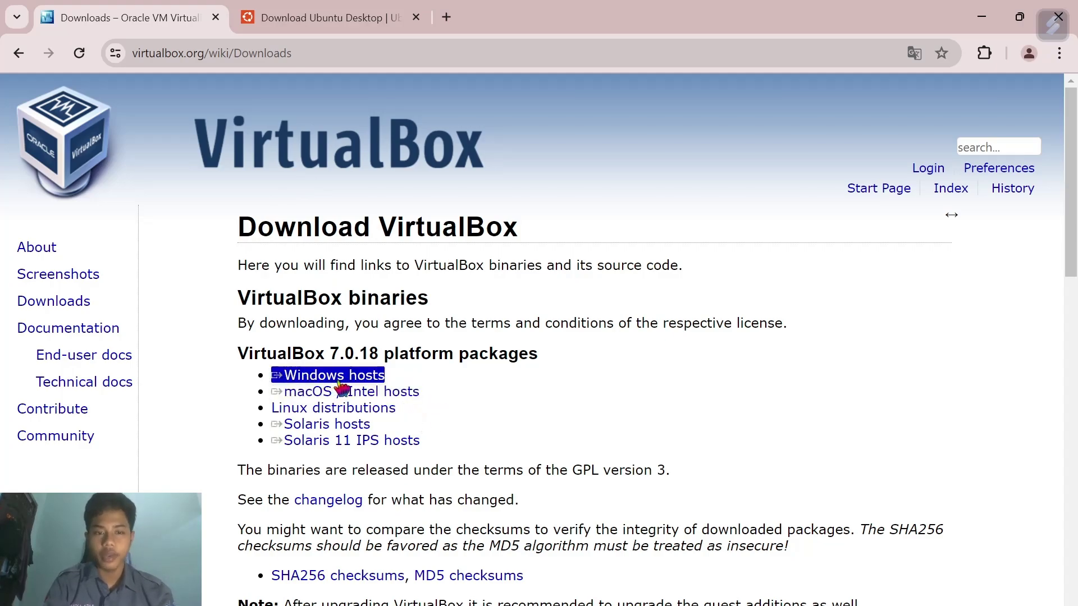
click(409, 423)
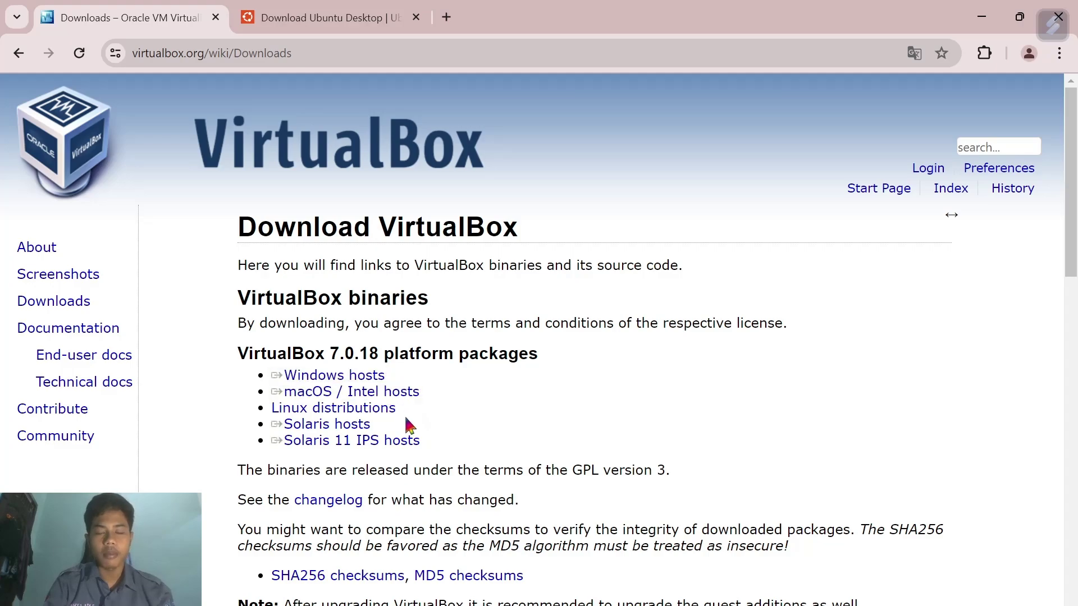
triple_click(421, 392)
click(439, 403)
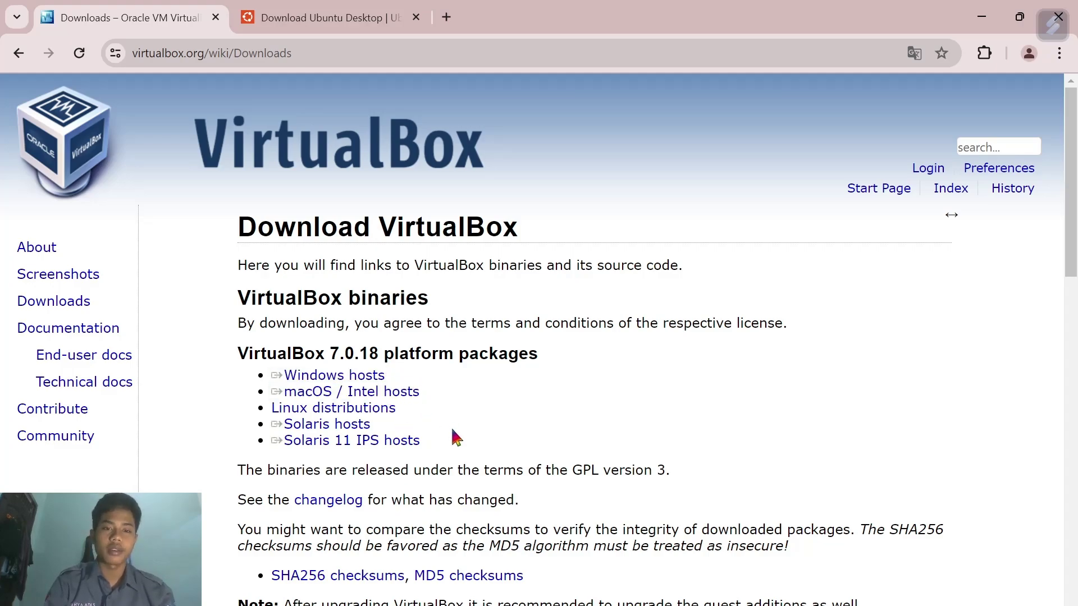
triple_click(348, 440)
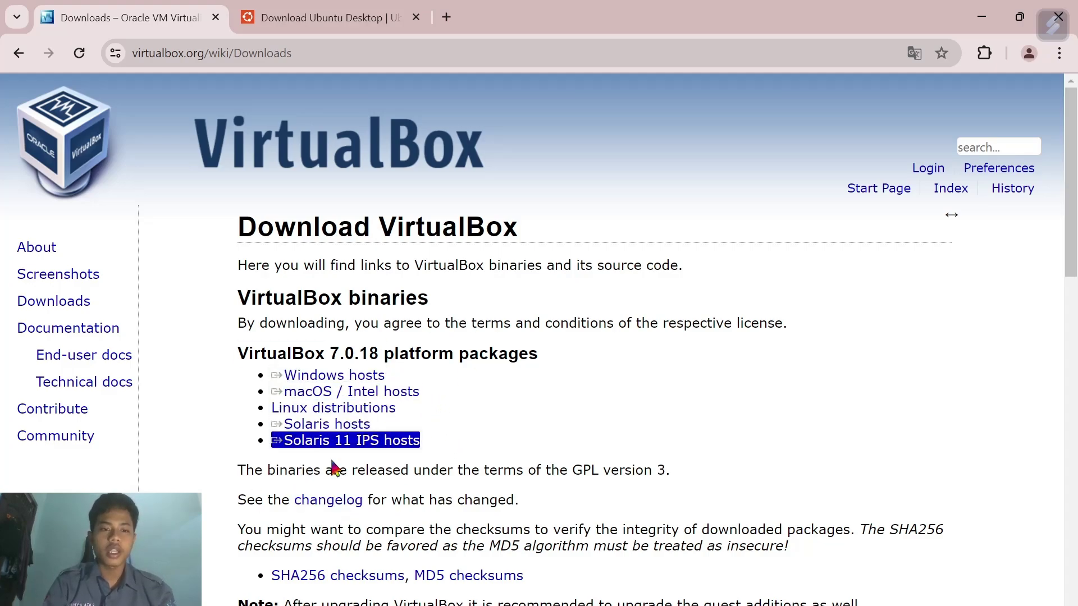
triple_click(382, 392)
click(306, 337)
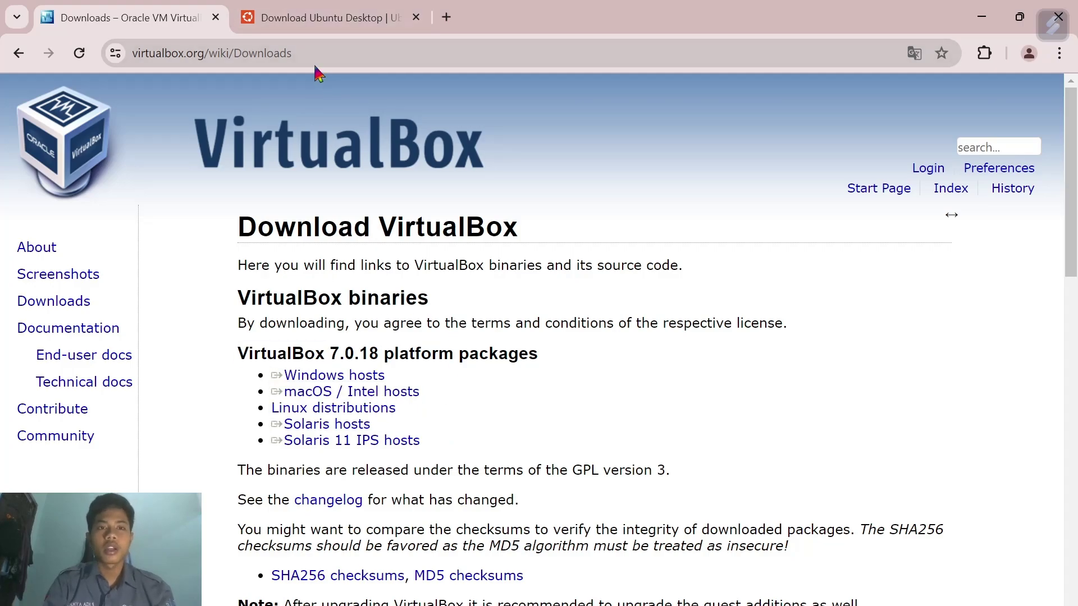
Review the Ubuntu 24.04 LTS section of the Ubuntu Desktop download page and minimize the browser.
click(289, 26)
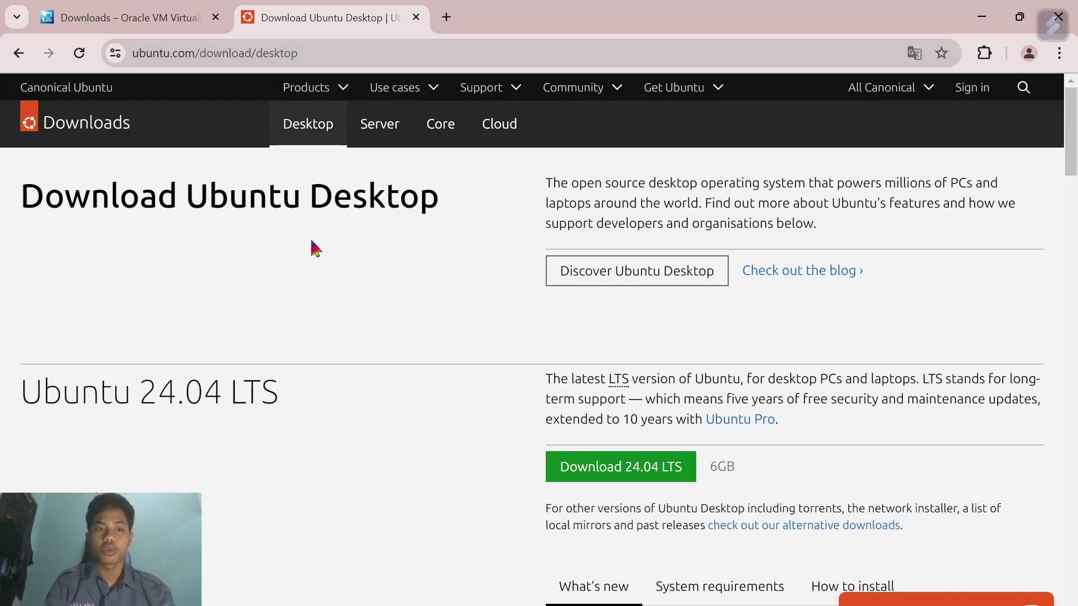
scroll(410, 487, down, 2)
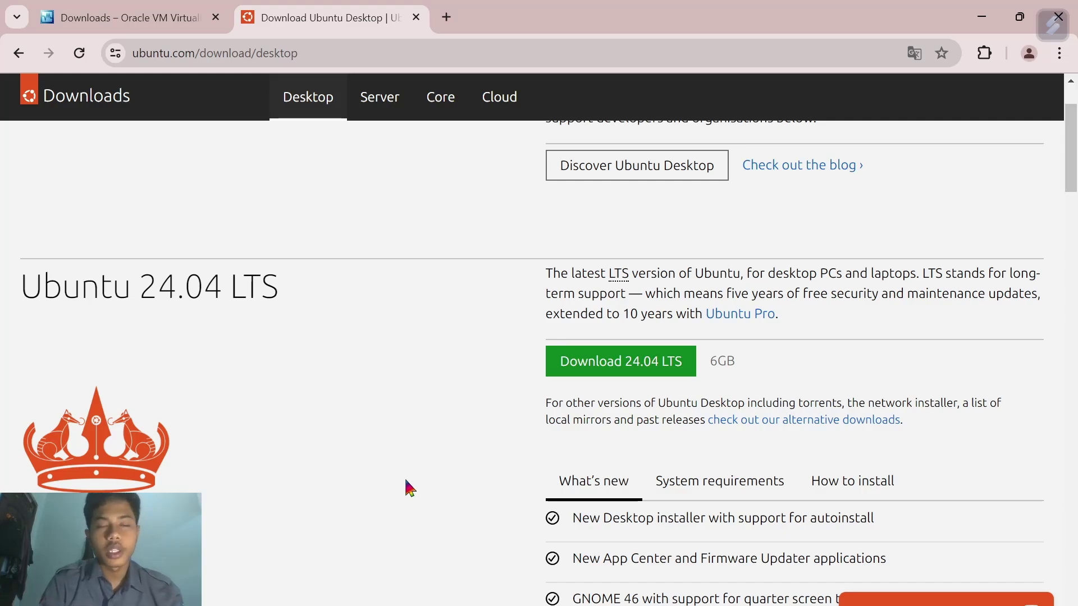
scroll(586, 381, up, 2)
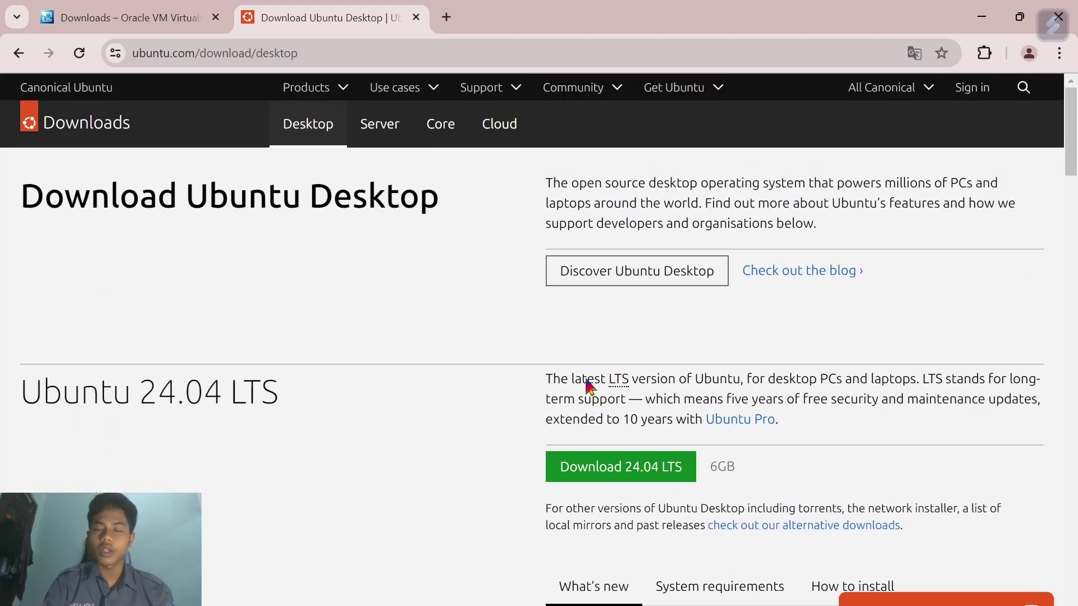
click(976, 16)
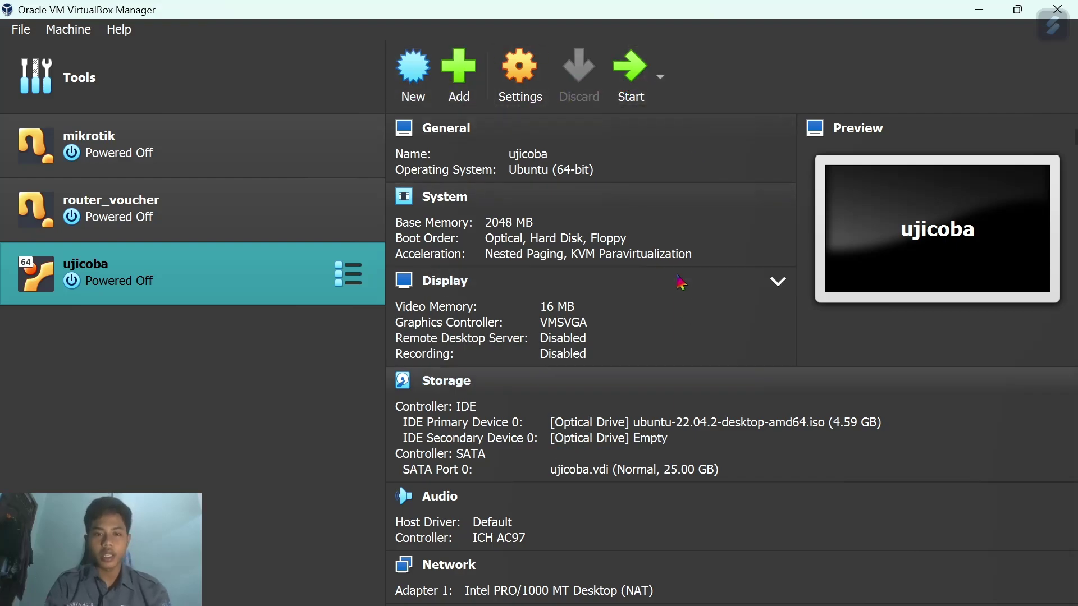
Start a new virtual machine in VirtualBox named LINUX UBUNTU, with type Linux and version Ubuntu (64-bit).
click(413, 72)
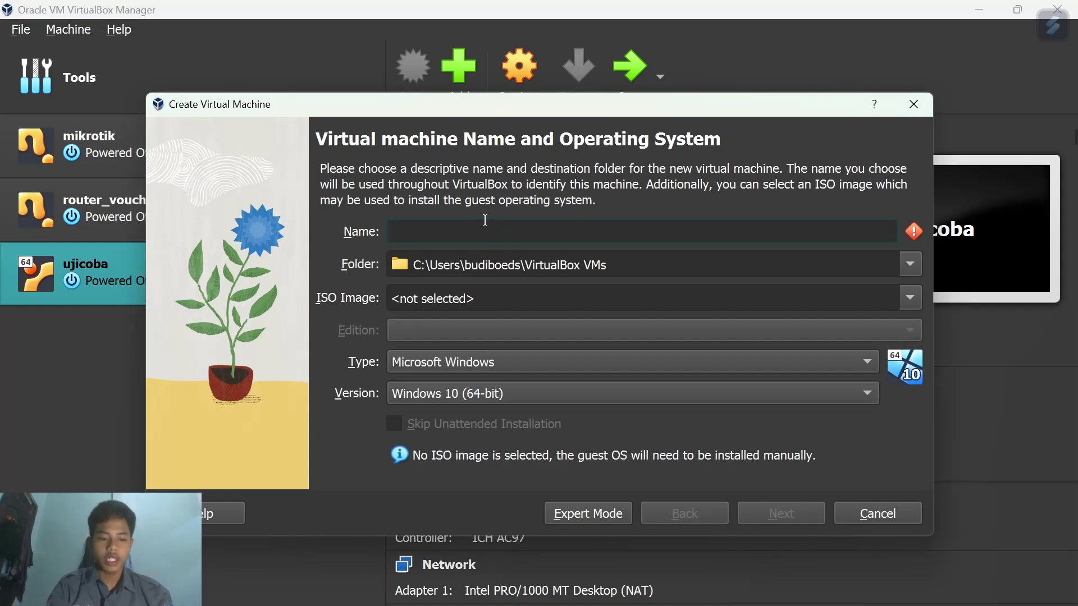
text(LINUX )
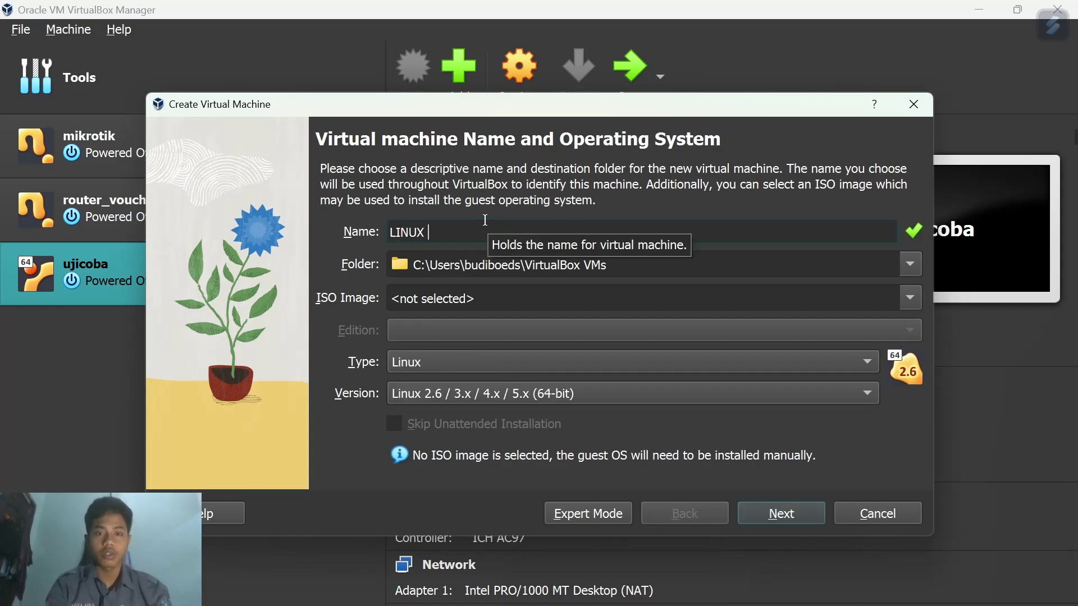
text(UBUNTU)
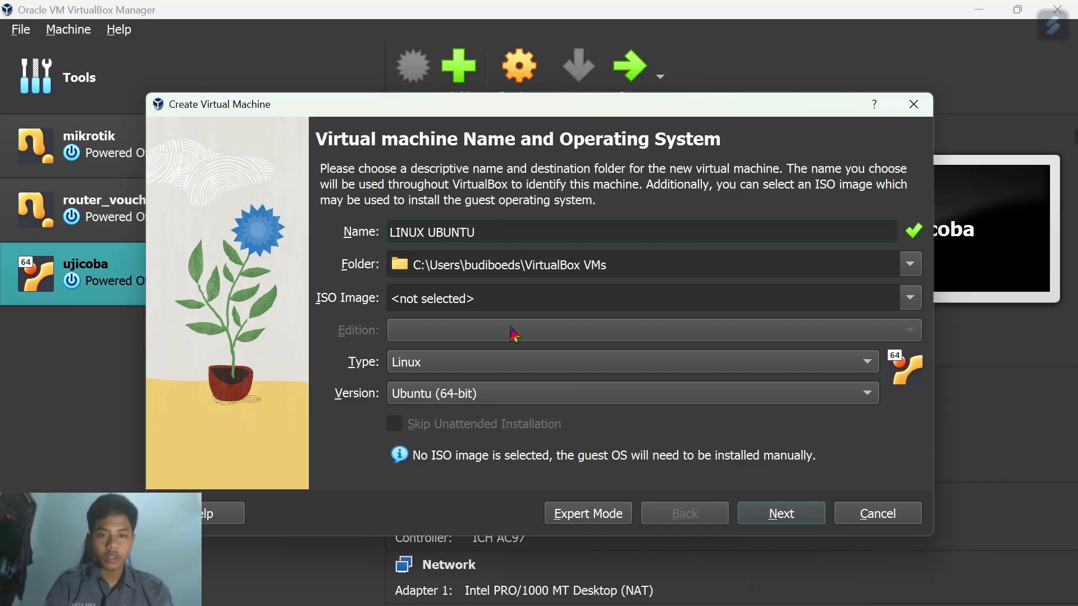
click(457, 378)
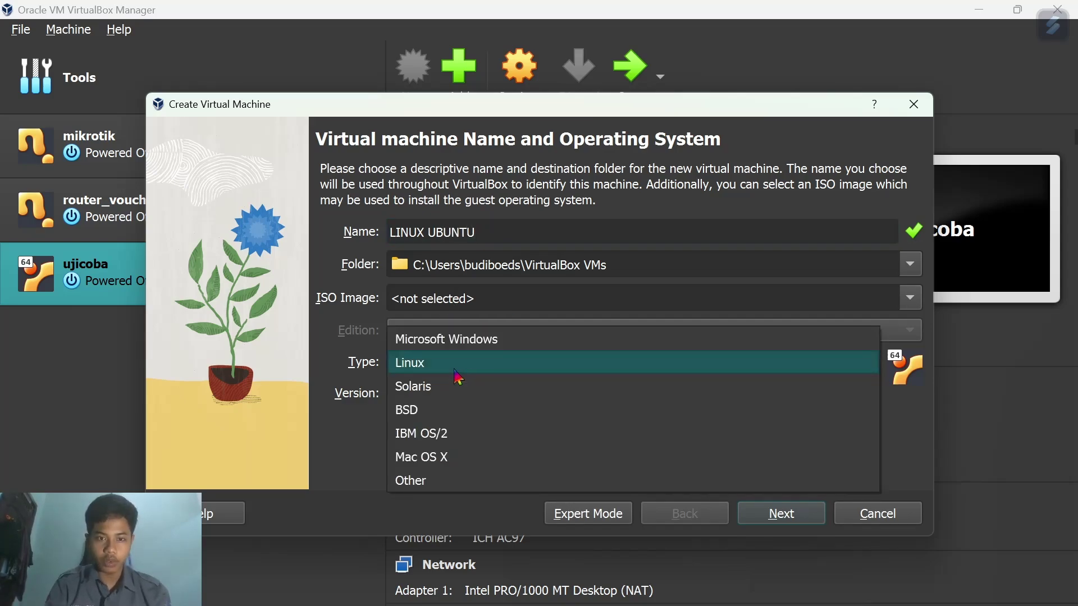
click(456, 365)
click(458, 398)
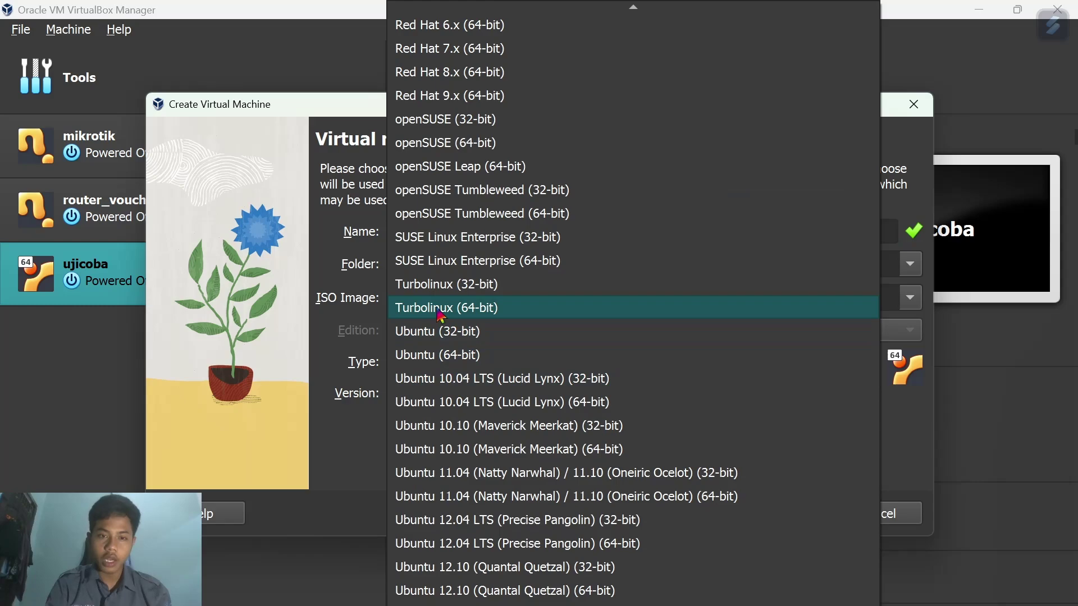
click(466, 356)
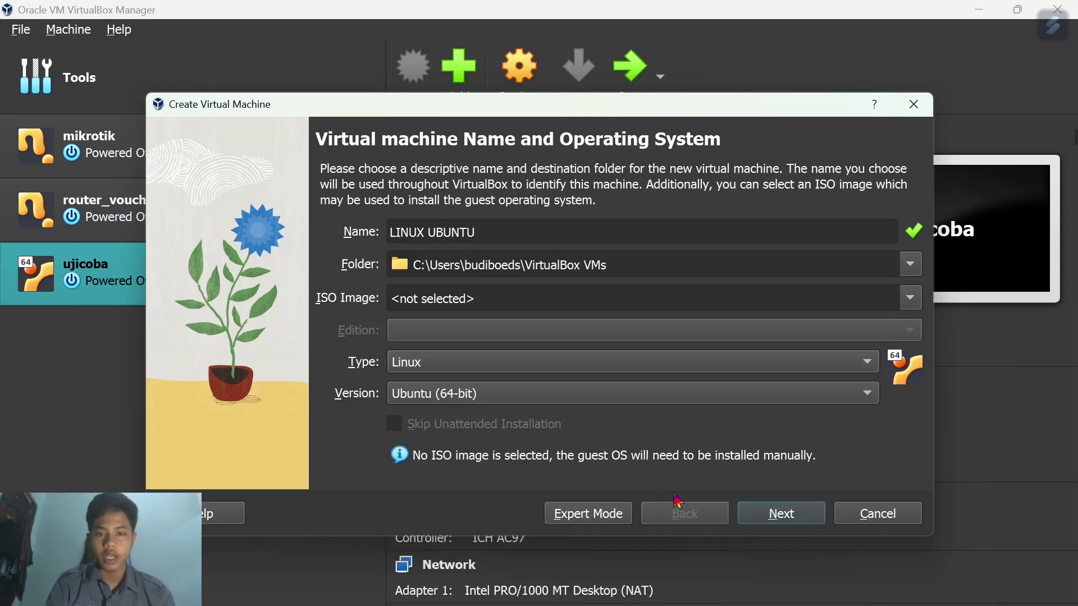
click(786, 527)
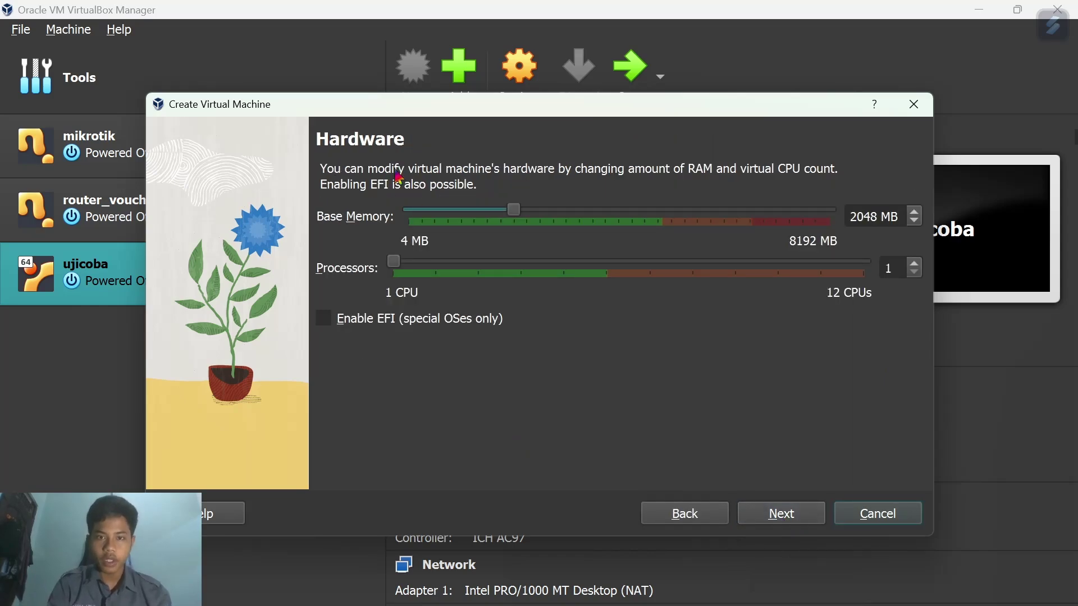
Set the new machine's base memory to 4096 MB and its processors to 4.
drag(516, 224, 593, 248)
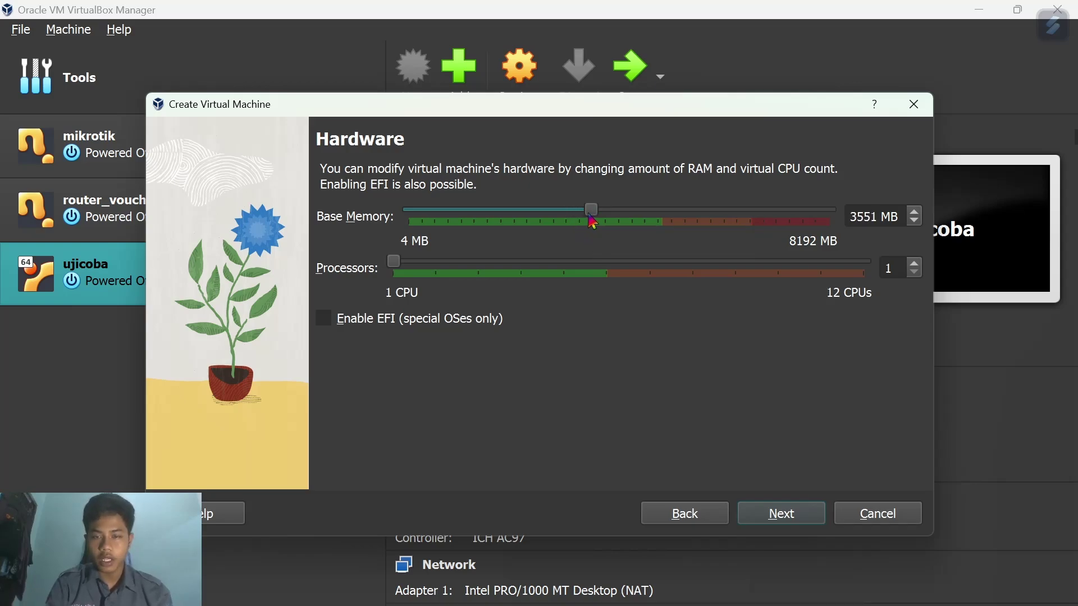
drag(592, 223, 597, 226)
click(895, 217)
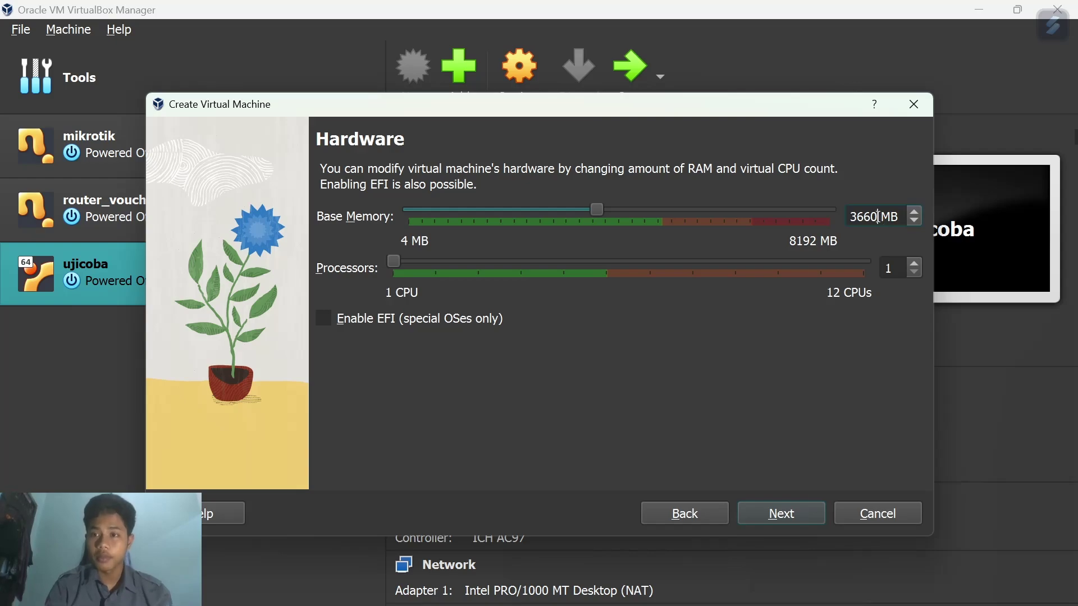
key(BackSpace)
key(BackSpace)
key(BackSpace)
text(096)
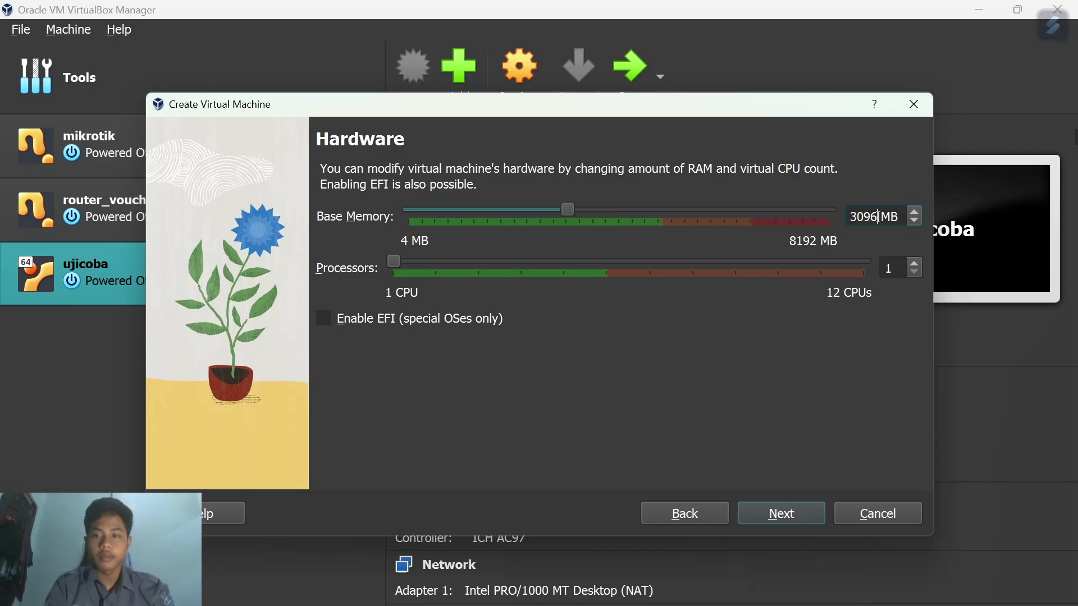
key(BackSpace)
key(BackSpace)
key(BackSpace)
key(BackSpace)
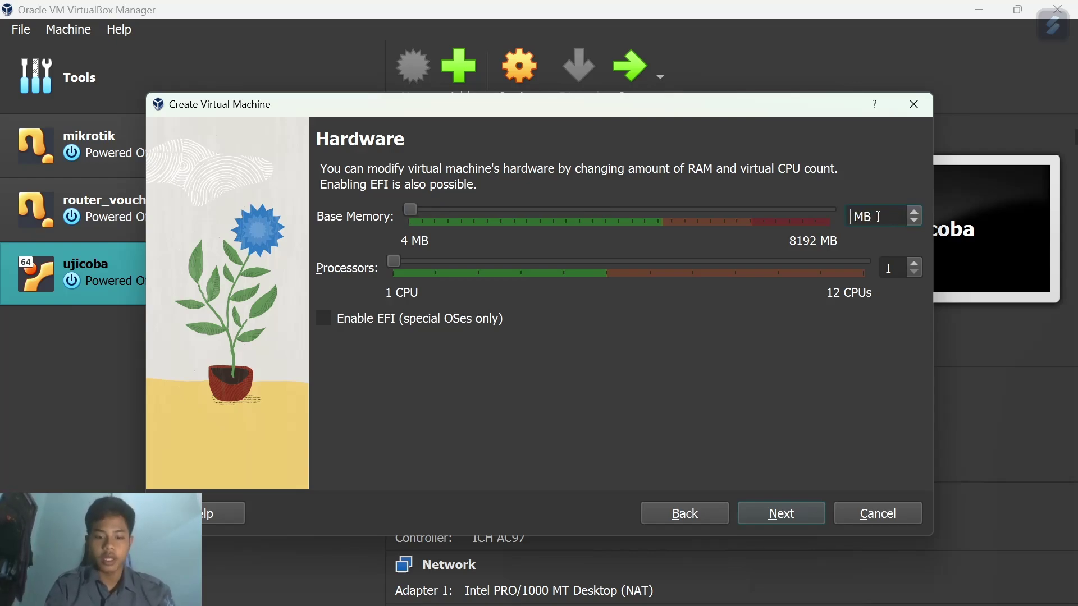
text(4096)
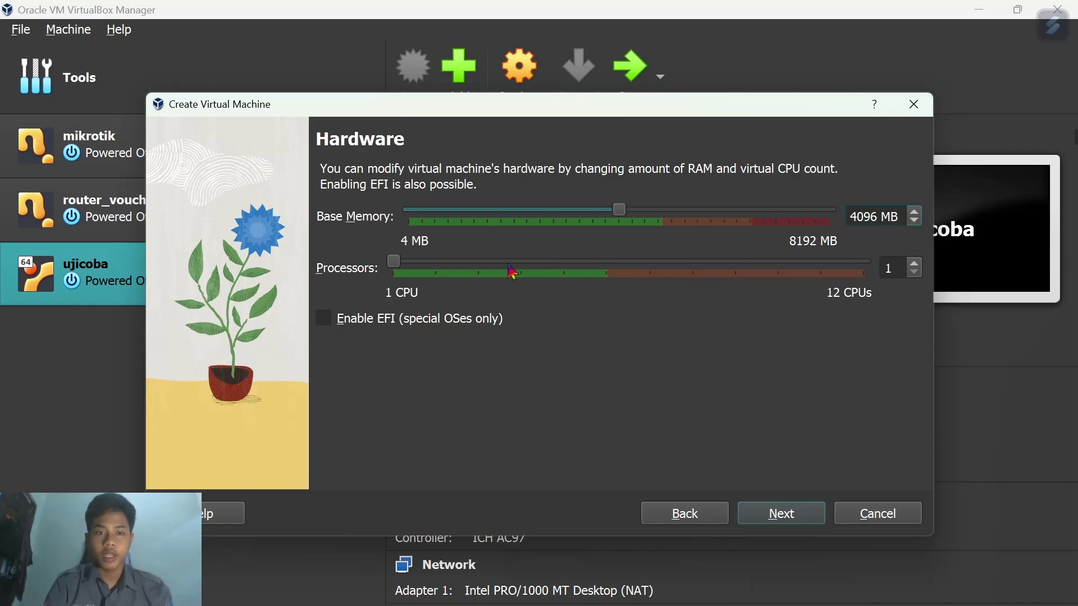
click(503, 277)
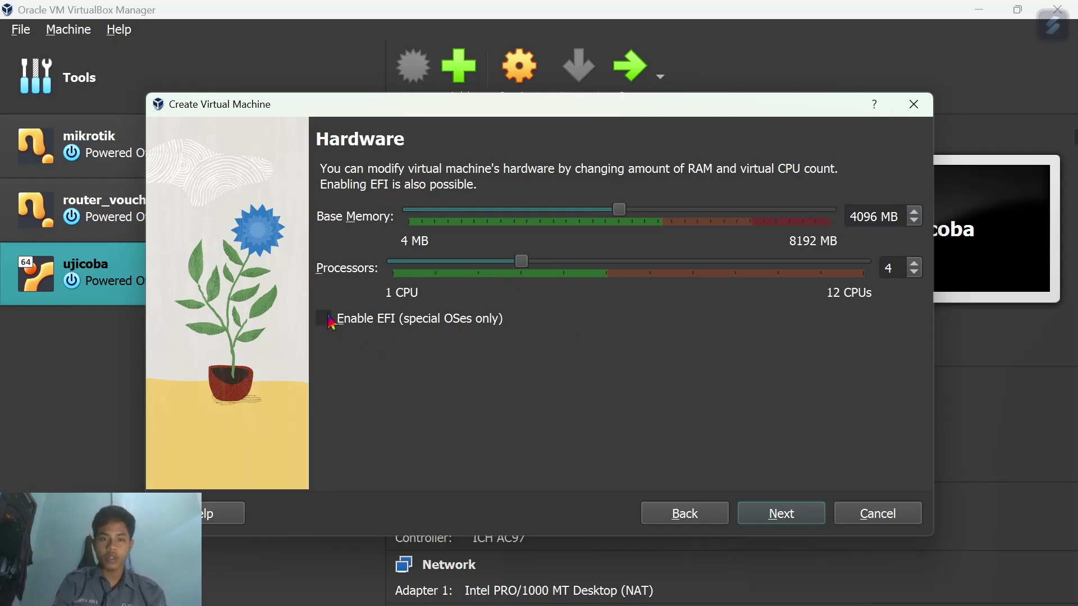
click(792, 510)
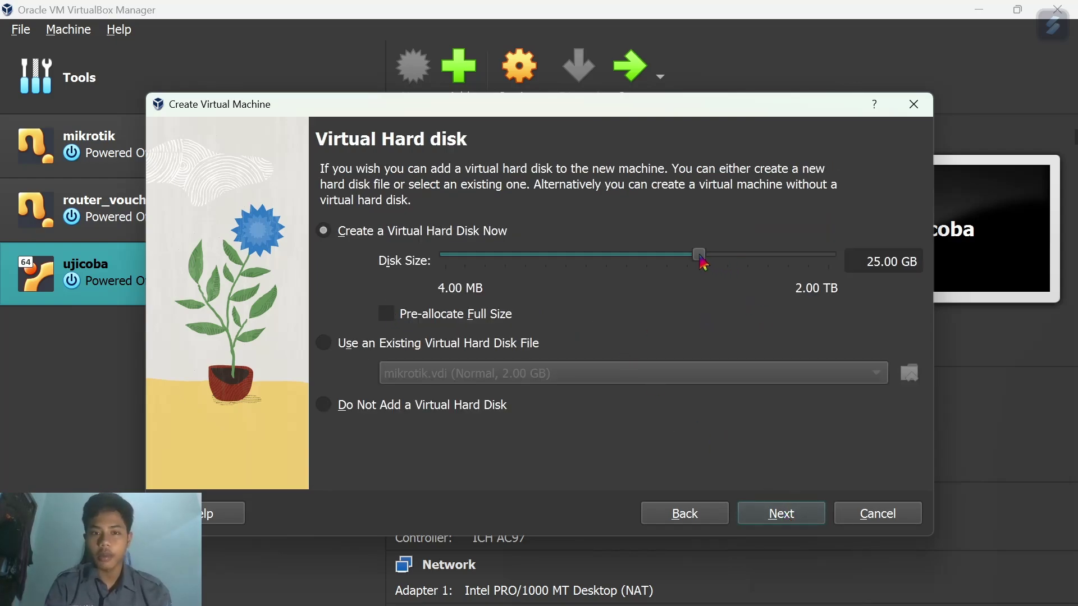
Set the new virtual hard disk's size to 9.60 GB and finish creating the machine.
drag(701, 259, 674, 254)
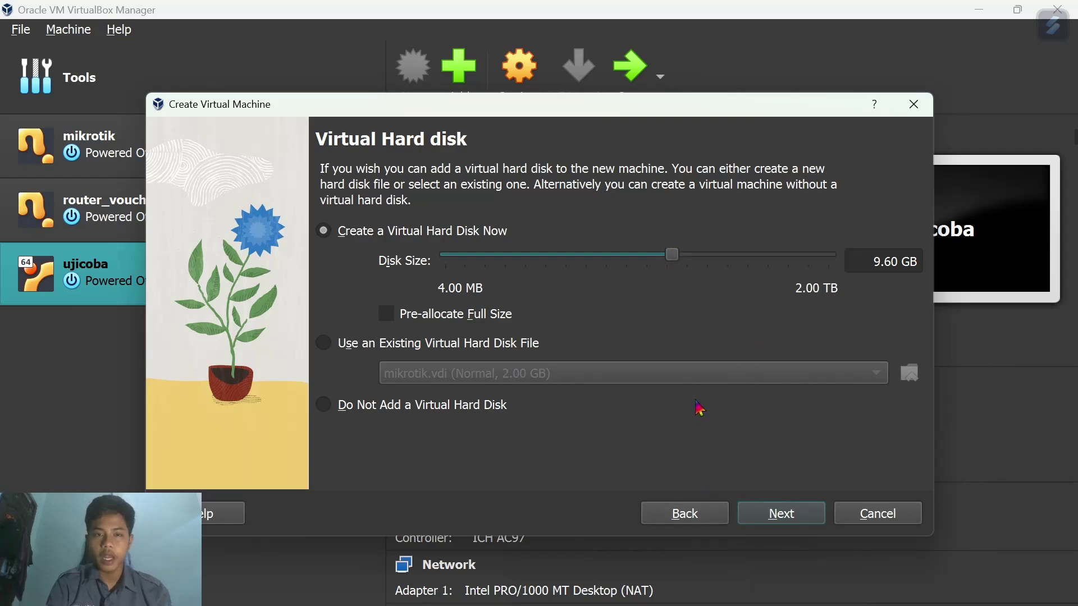
click(773, 511)
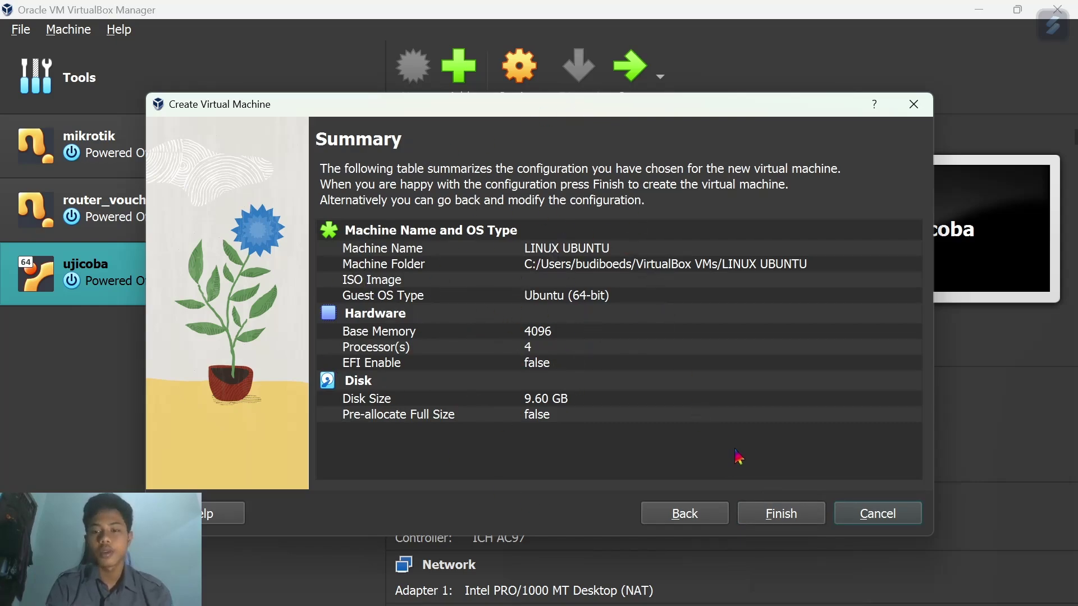
click(773, 517)
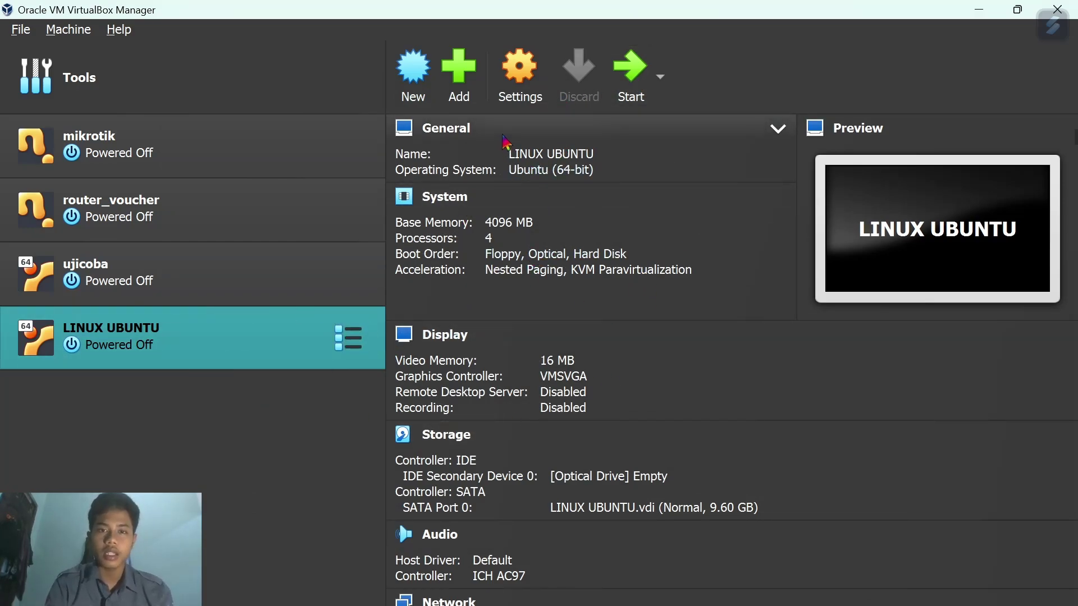
Open the LINUX UBUNTU machine's settings and review its motherboard, processor, acceleration and display options.
click(521, 91)
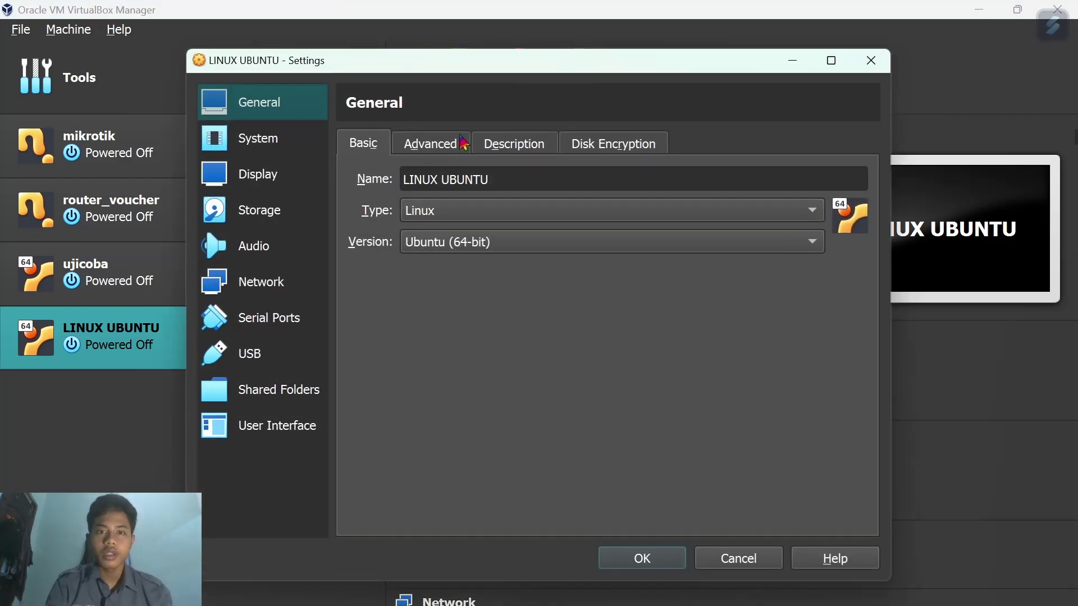
click(257, 140)
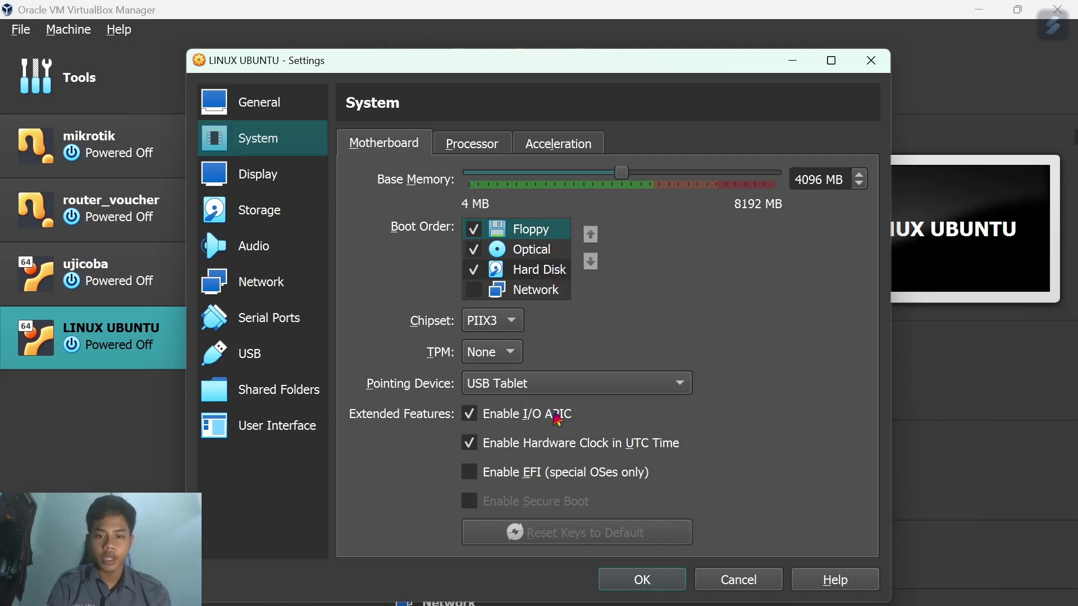
click(467, 144)
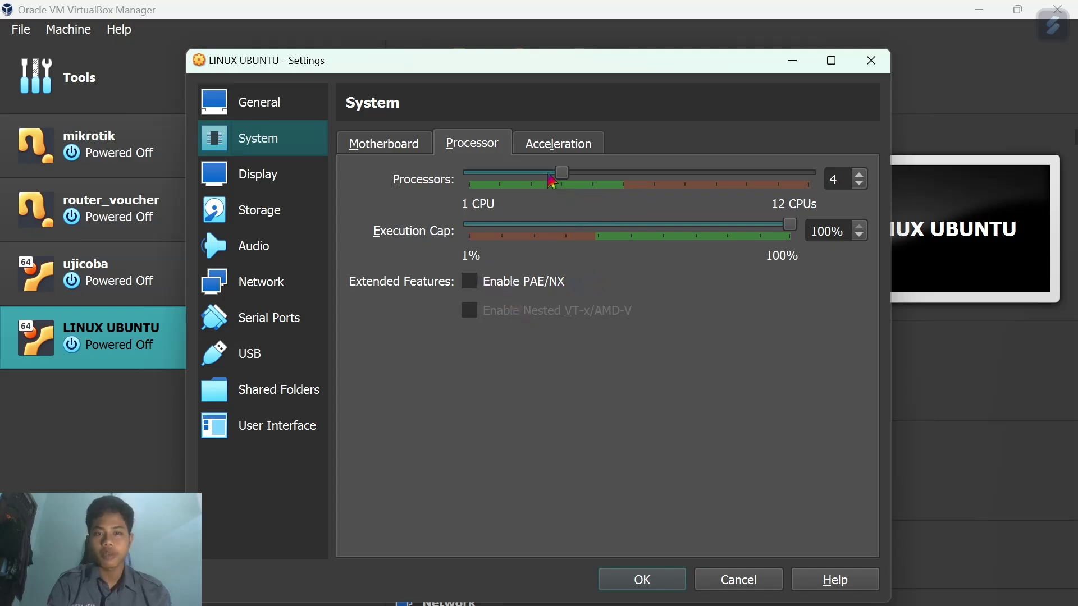
click(538, 147)
click(275, 181)
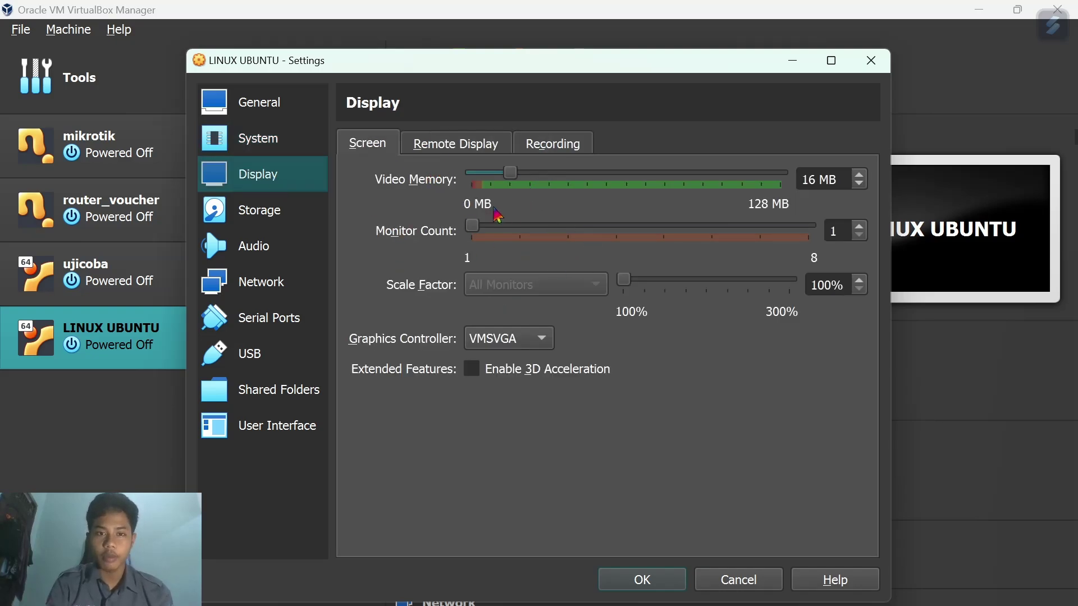
Attach ubuntu-22.04.2-desktop-amd64.iso to the empty IDE optical drive in the storage settings and save the machine's settings.
click(274, 217)
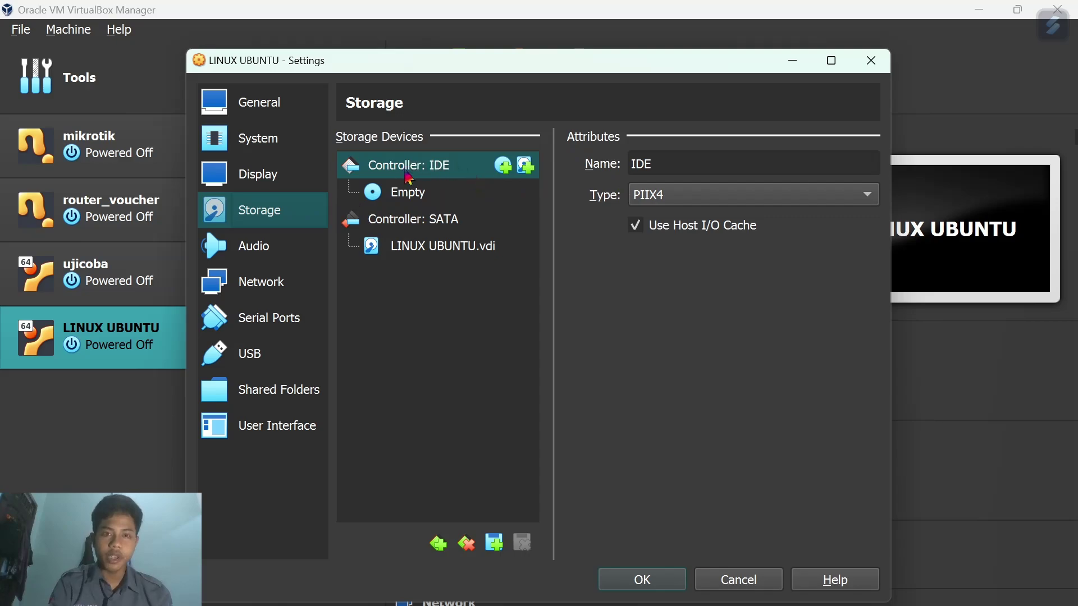
click(410, 197)
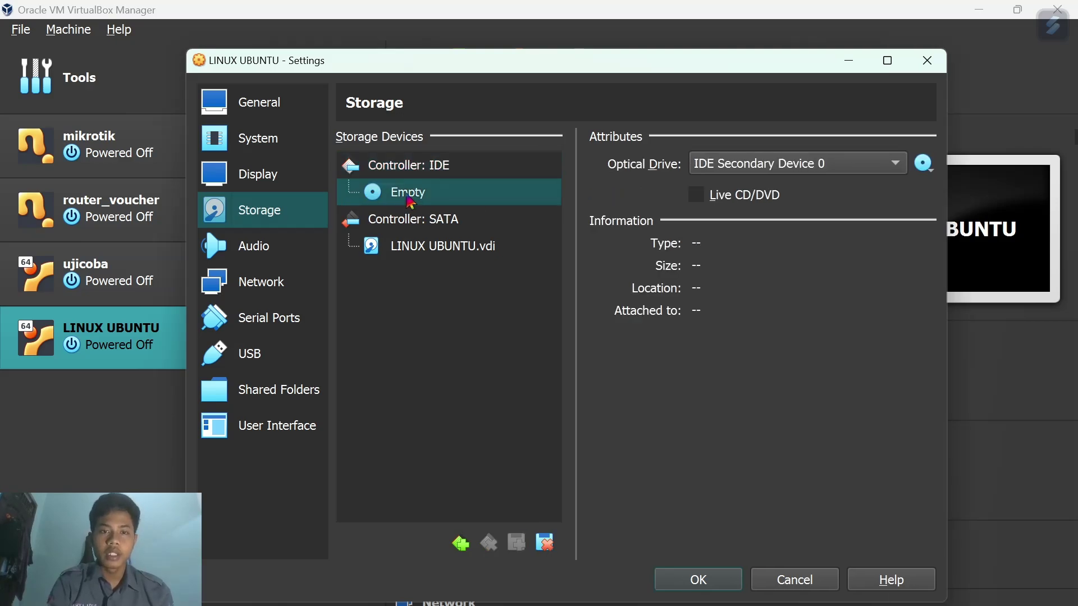
click(923, 164)
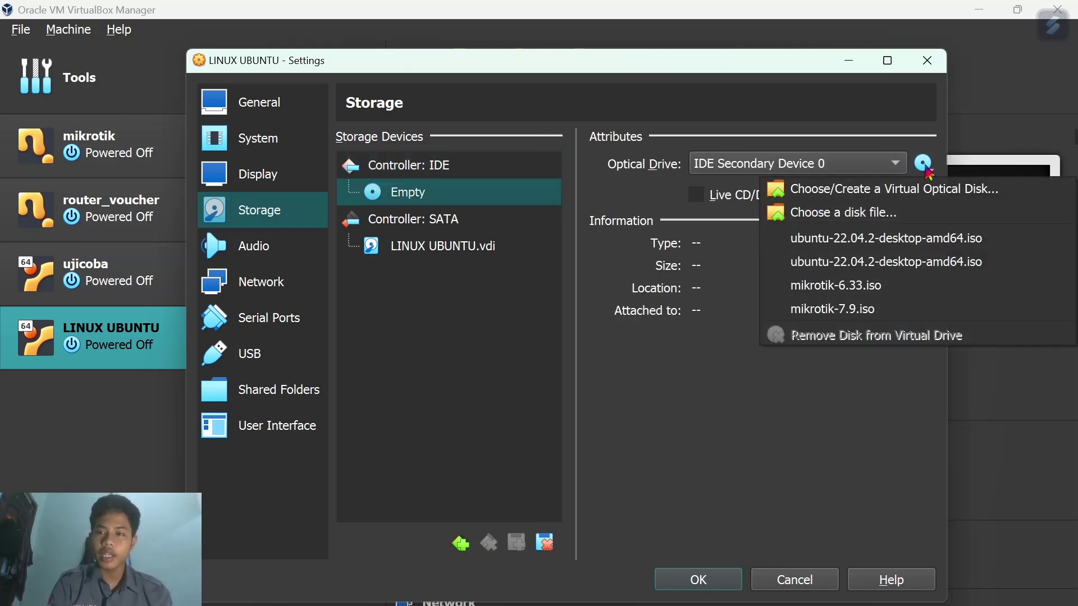
click(901, 242)
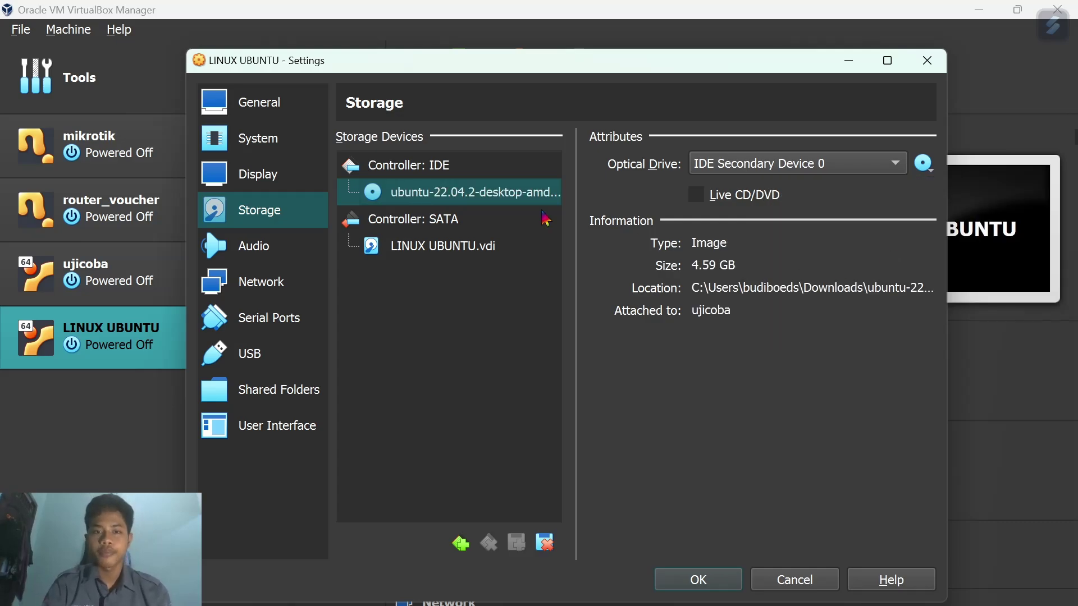
click(699, 580)
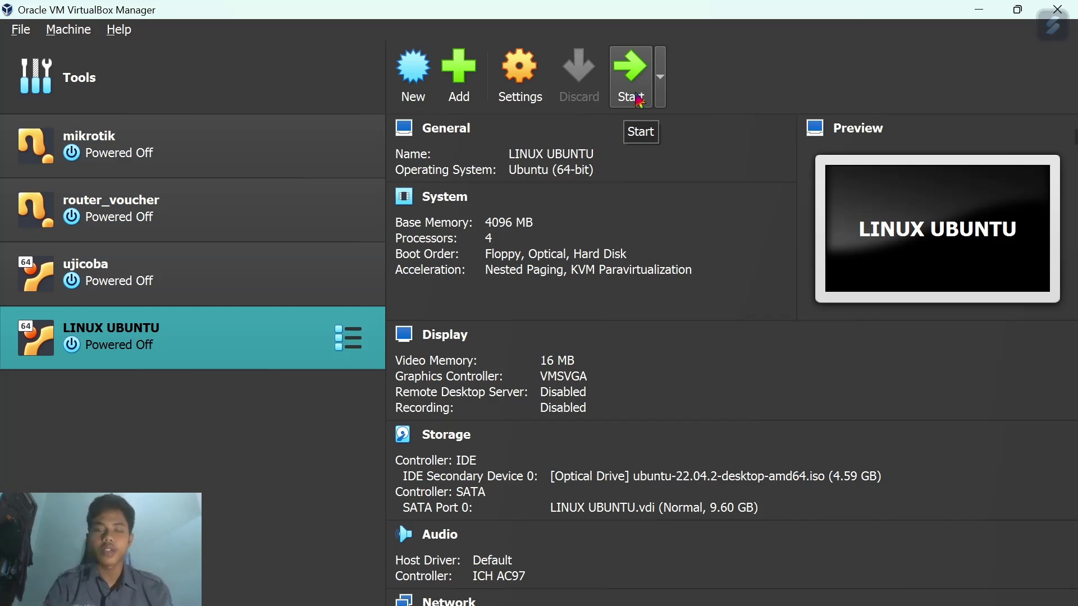
Start the LINUX UBUNTU machine and switch its window to Scaled Mode.
click(639, 101)
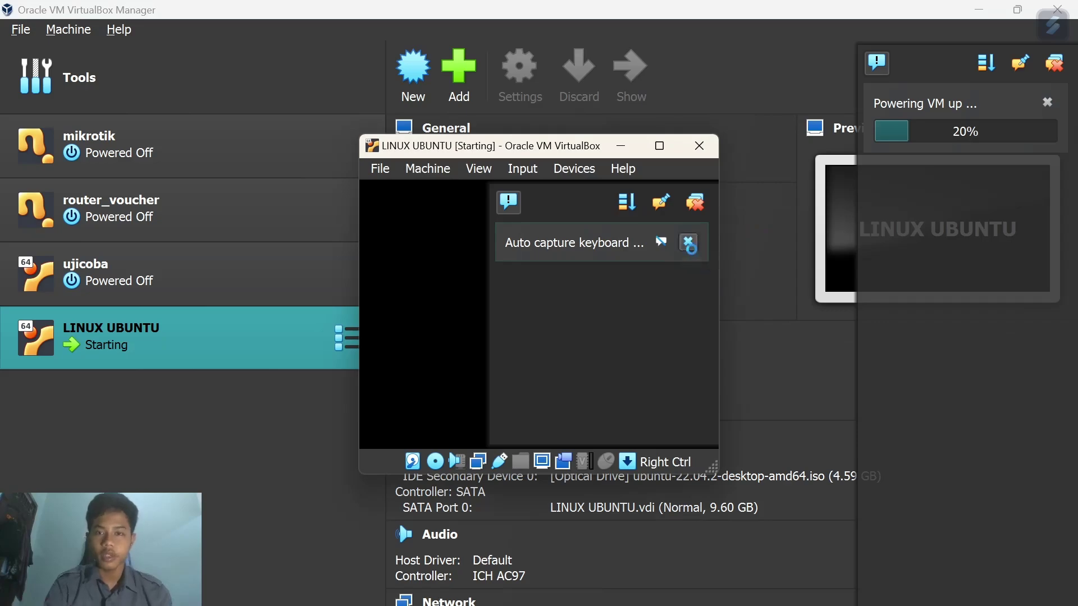
click(689, 244)
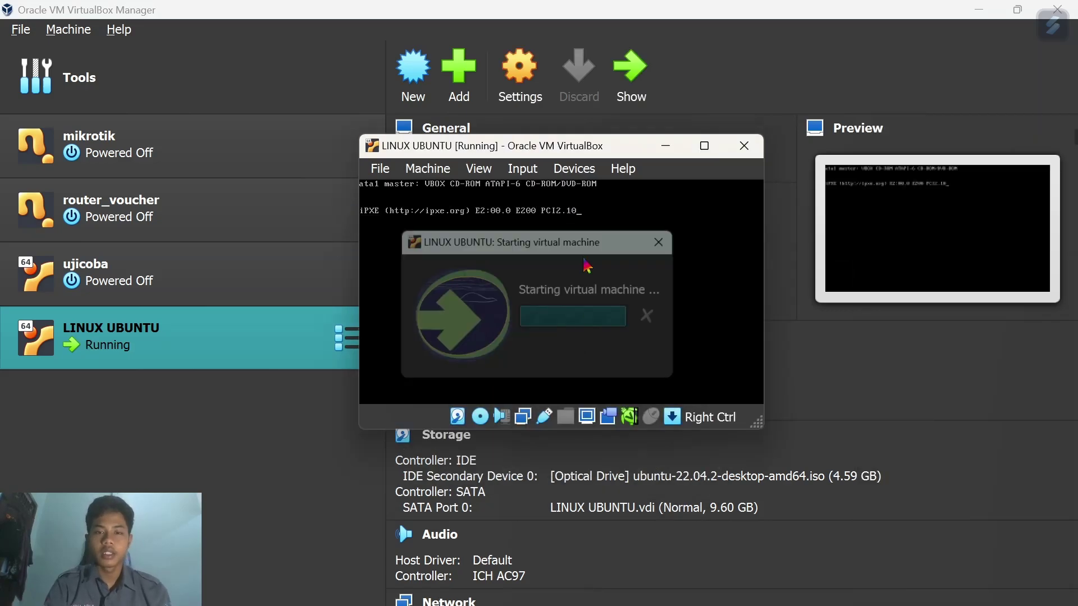
mouse_move(658, 149)
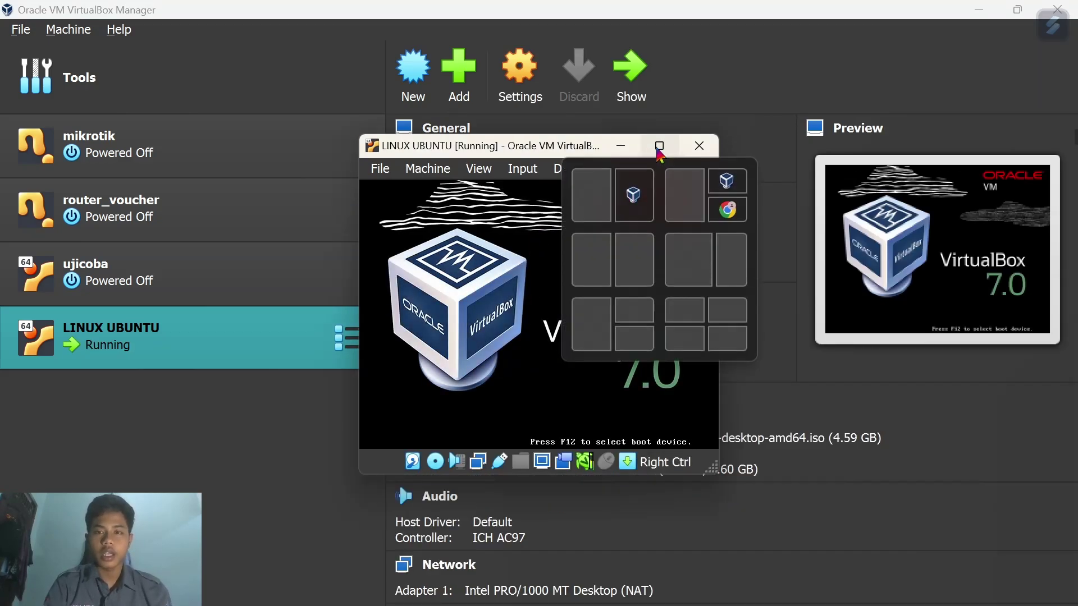
click(724, 160)
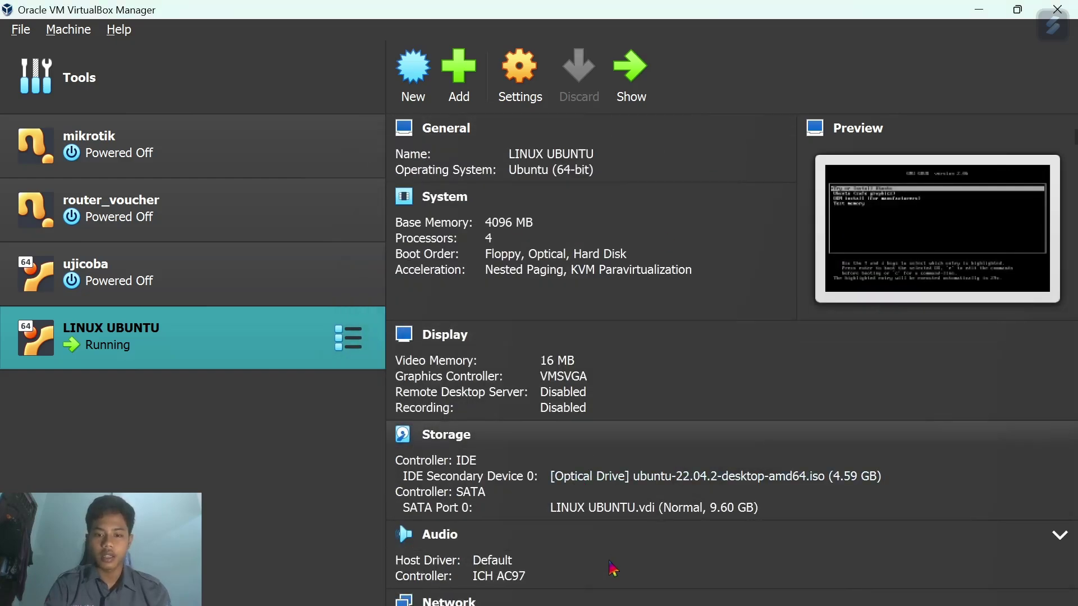
key(super+d)
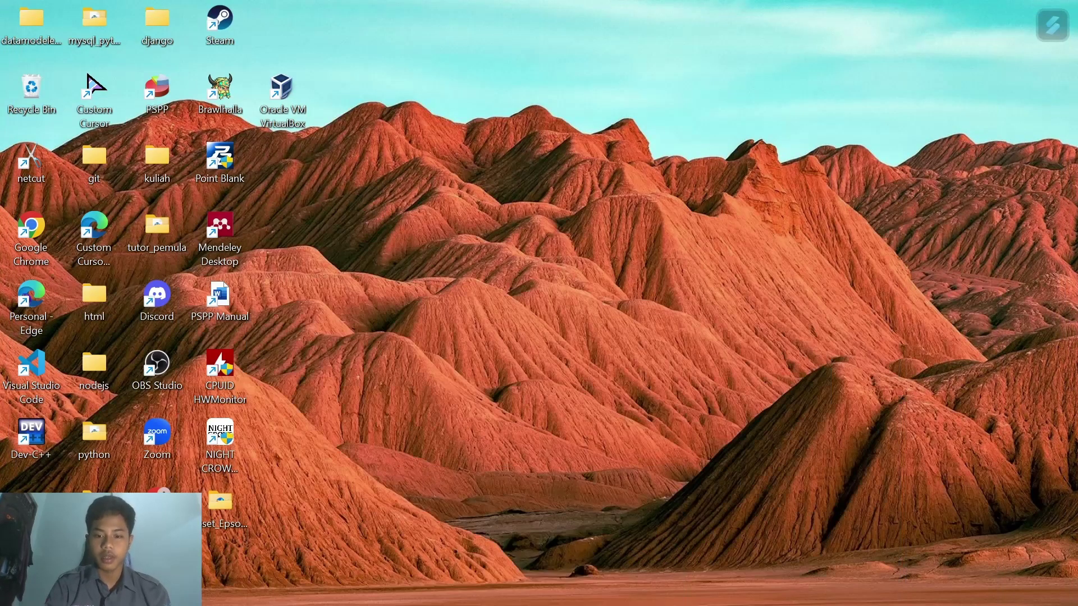
key(super+d)
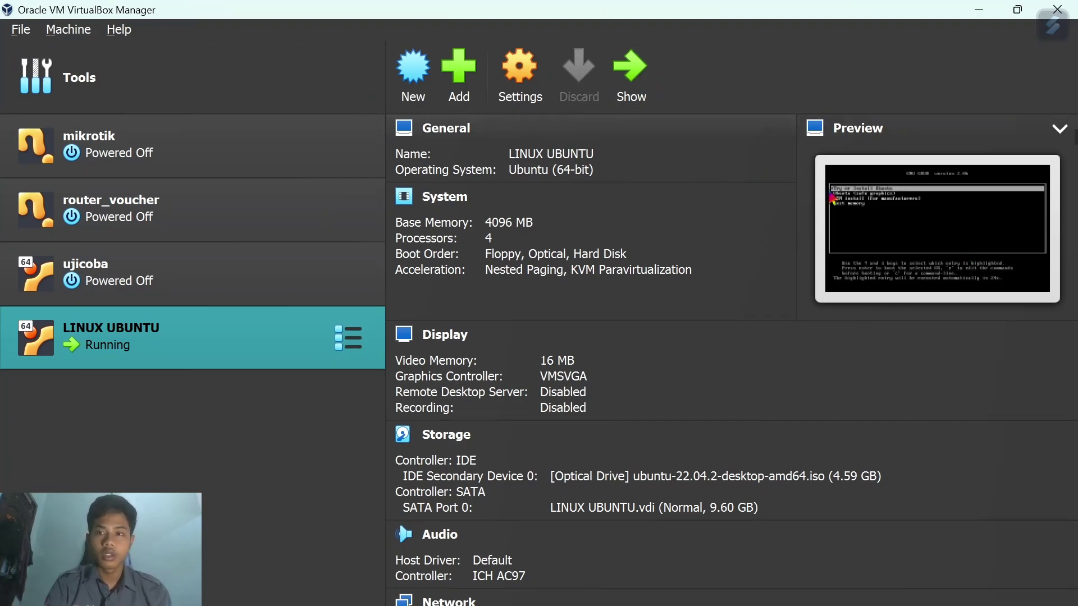
key(alt+Tab)
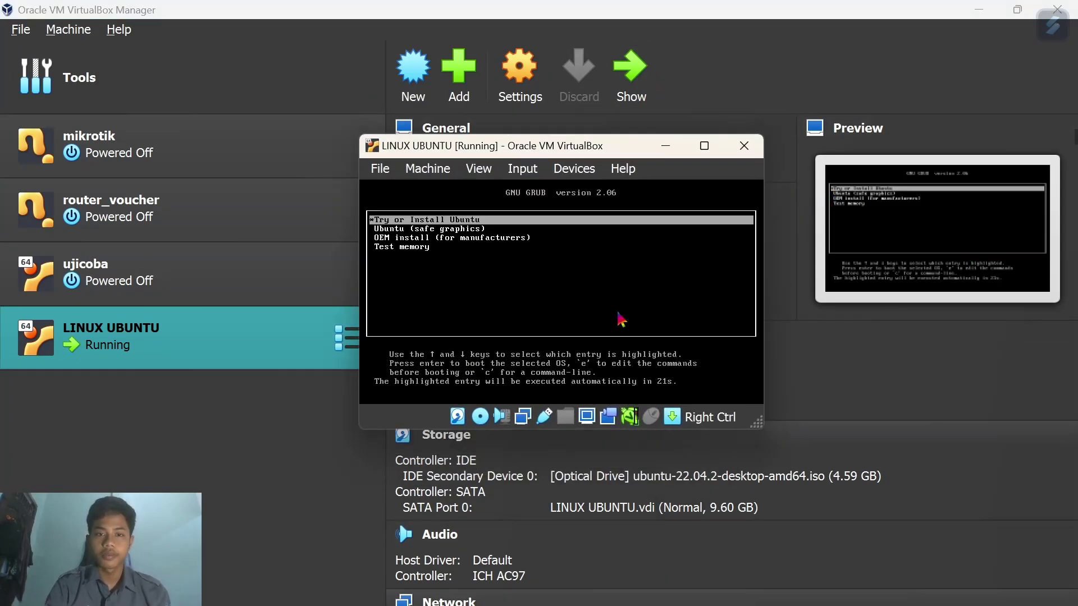
click(703, 146)
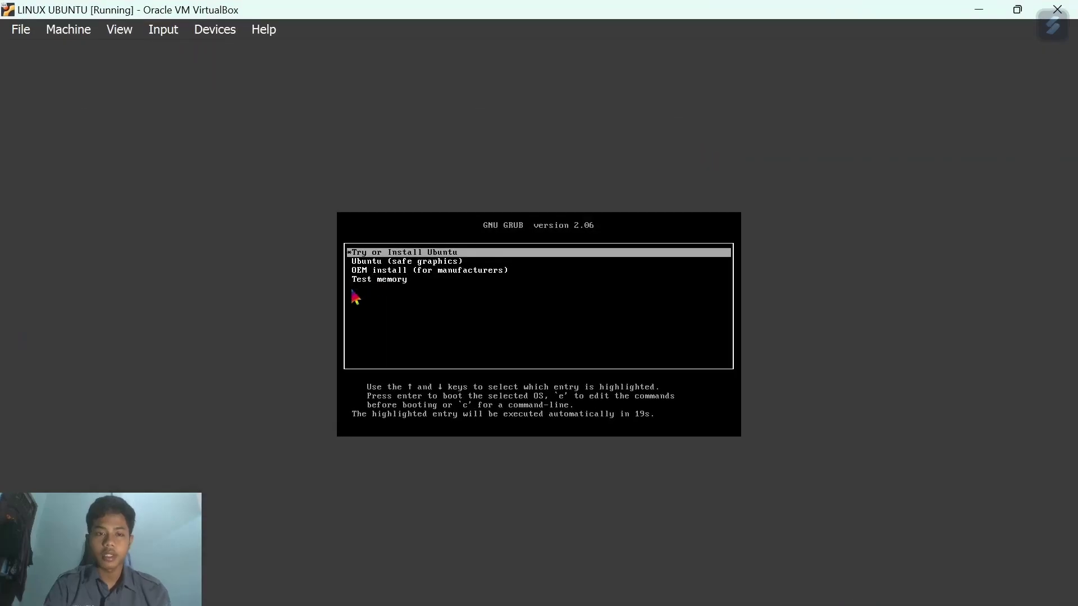
click(122, 33)
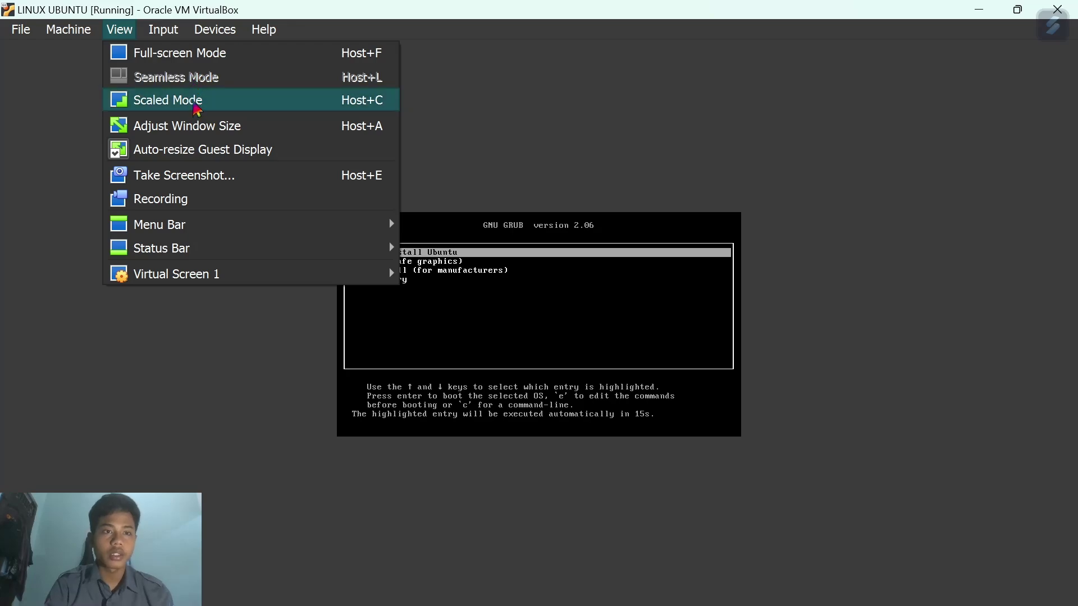
click(195, 105)
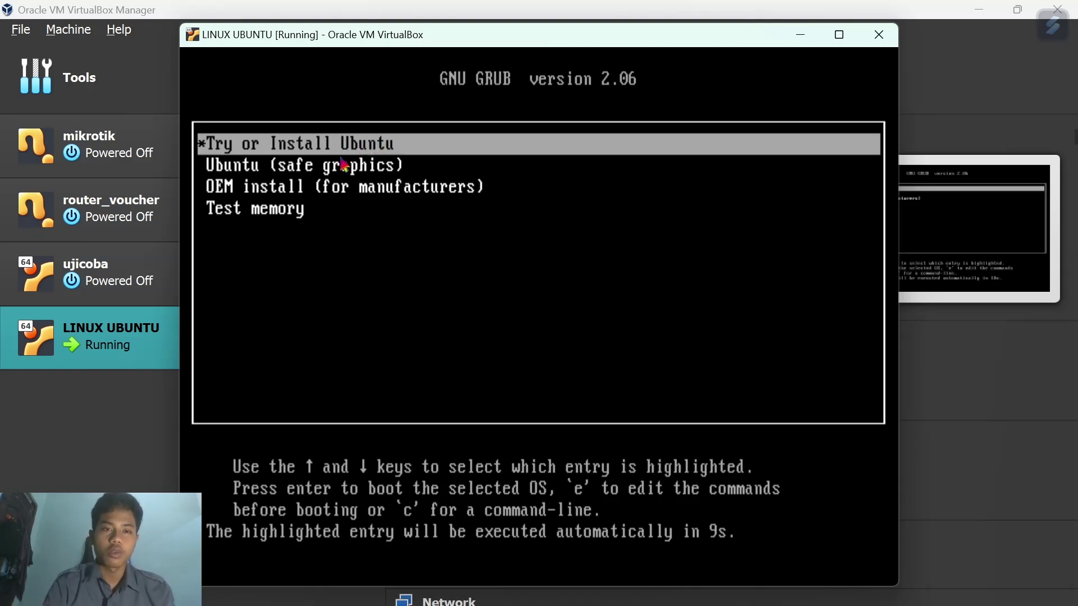
Boot the Try or Install Ubuntu entry from the GRUB menu and dismiss the mouse integration notification.
key(Down)
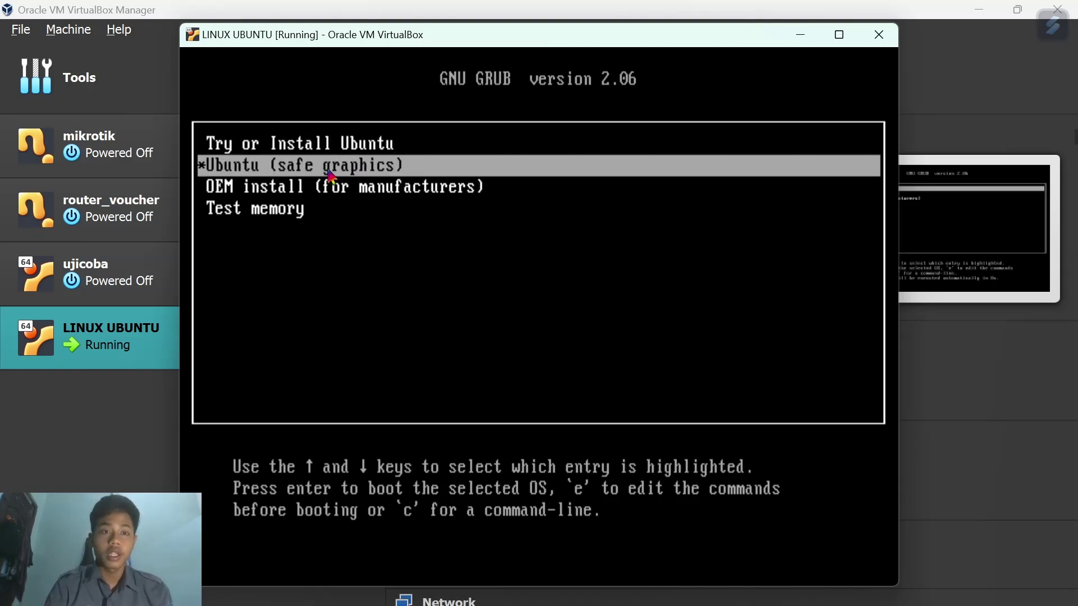
key(Up)
key(Down)
key(Down)
key(Up)
key(Down)
key(Down)
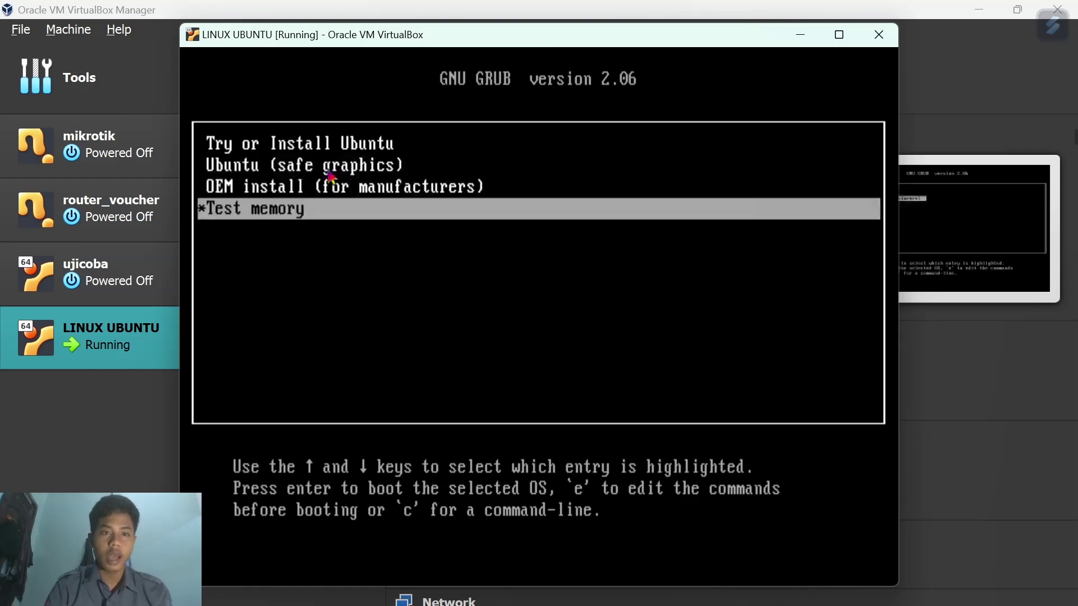
key(Up)
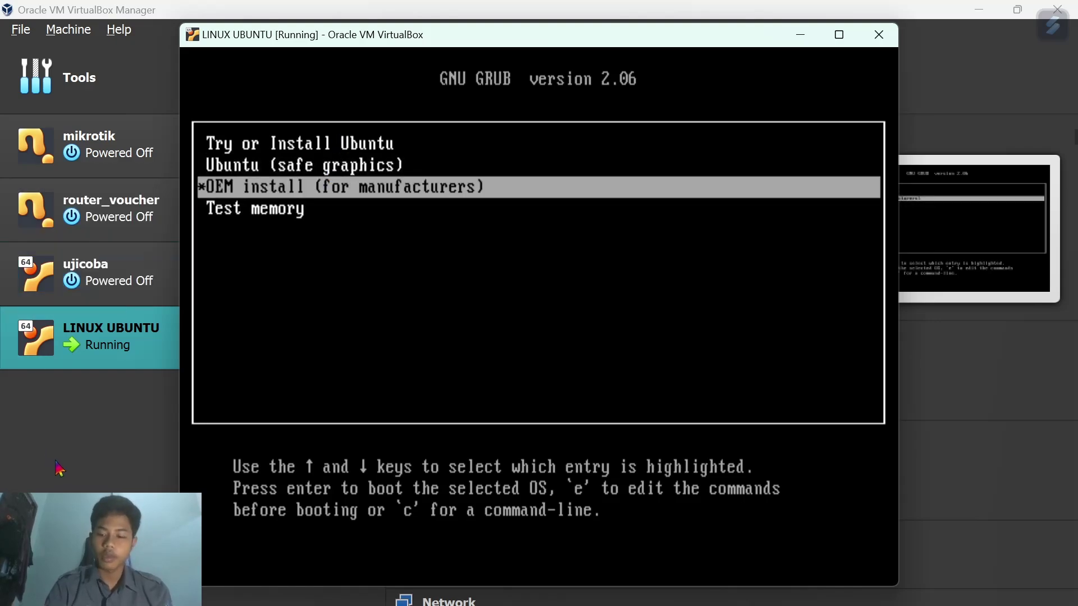
key(Up)
key(Up)
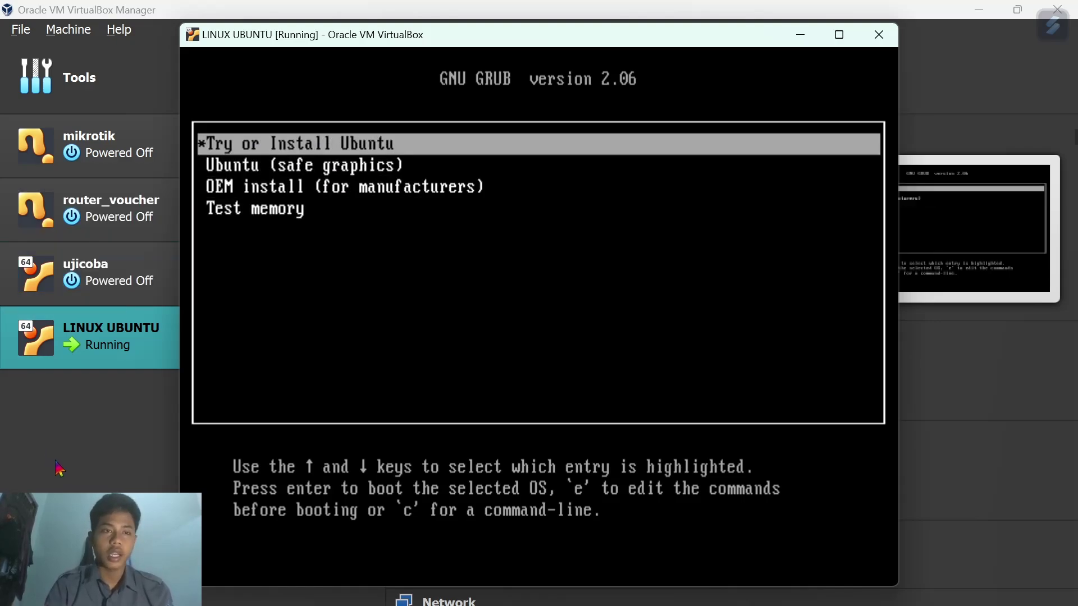
key(Return)
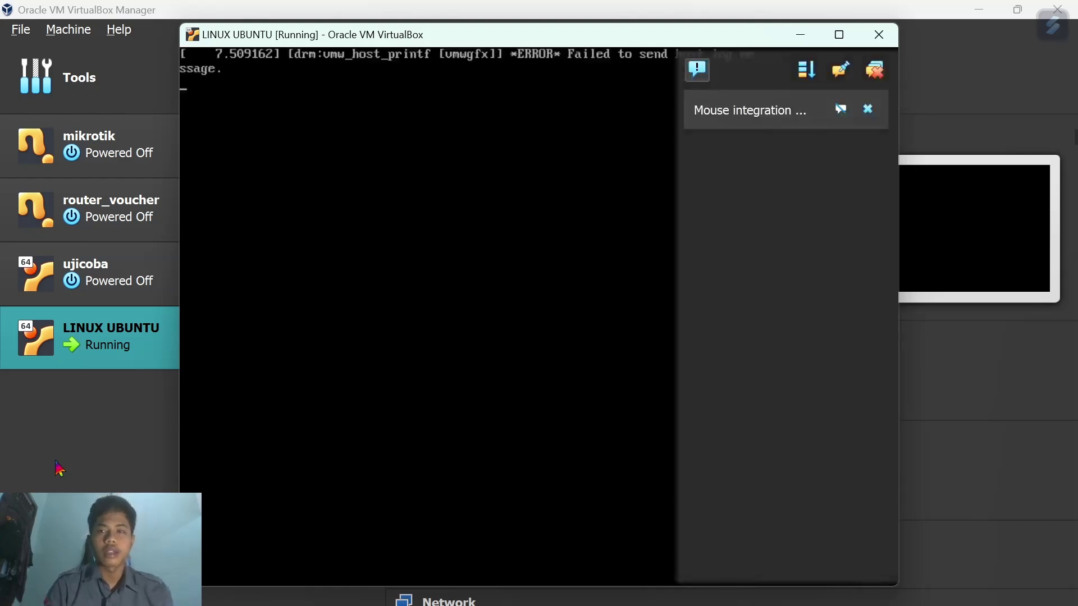
click(868, 110)
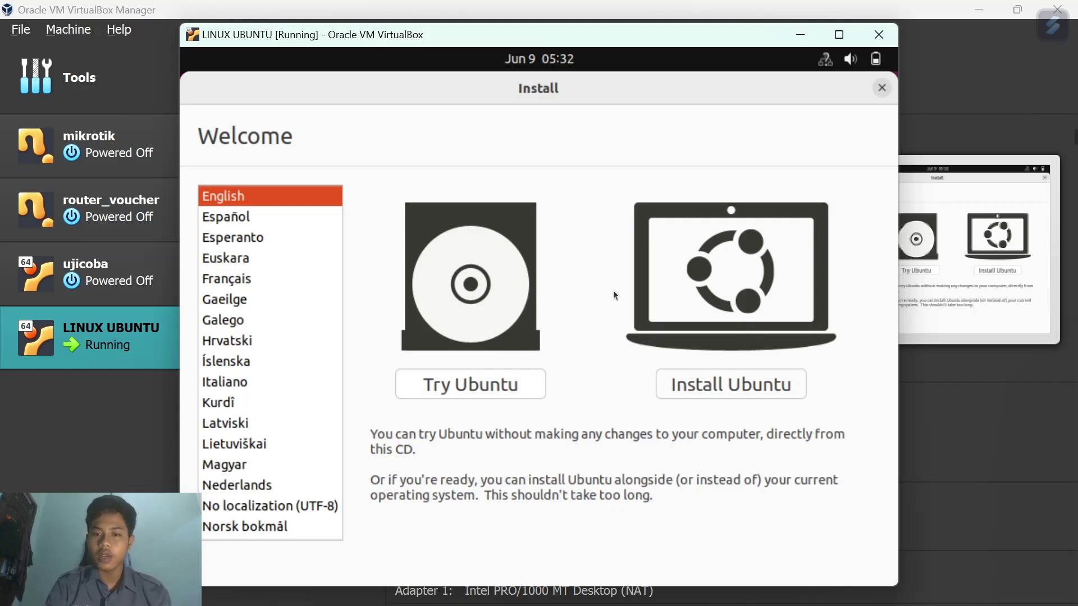
Choose to install Ubuntu and continue with the English (US) keyboard layout.
click(706, 384)
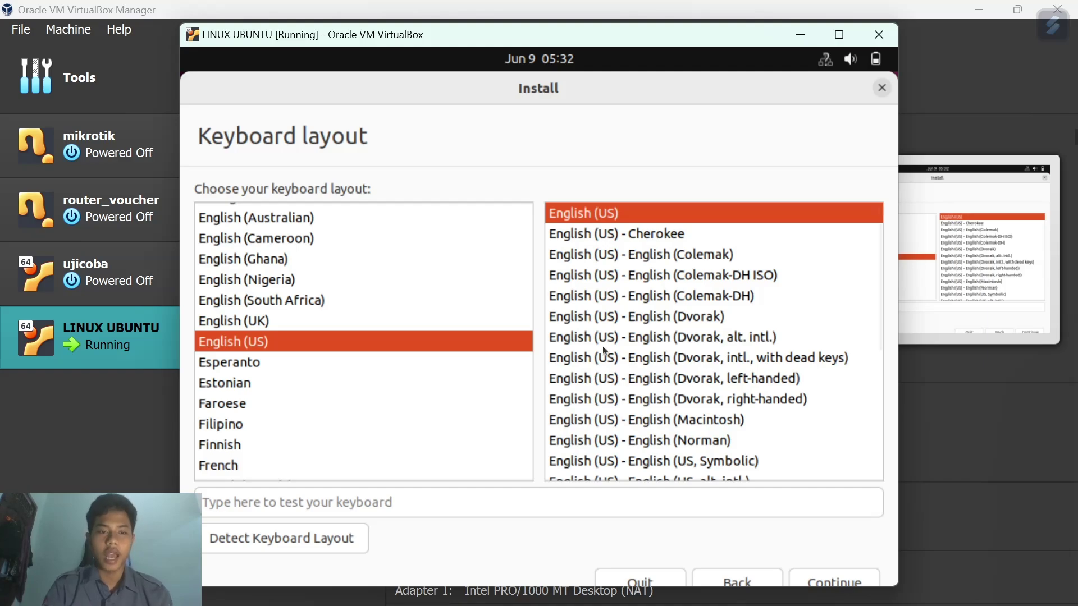
click(330, 363)
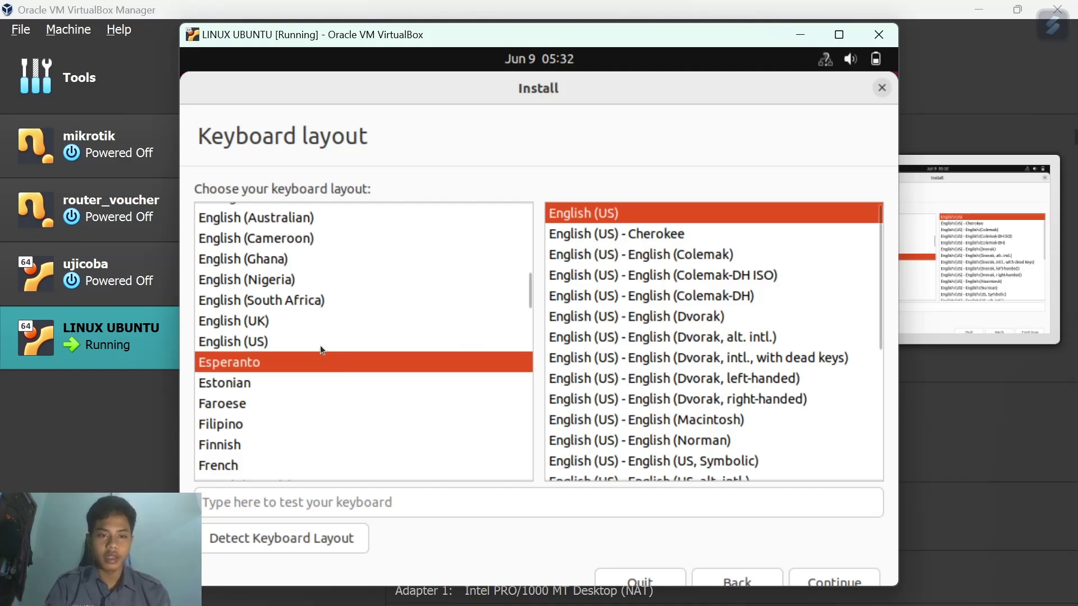
click(281, 323)
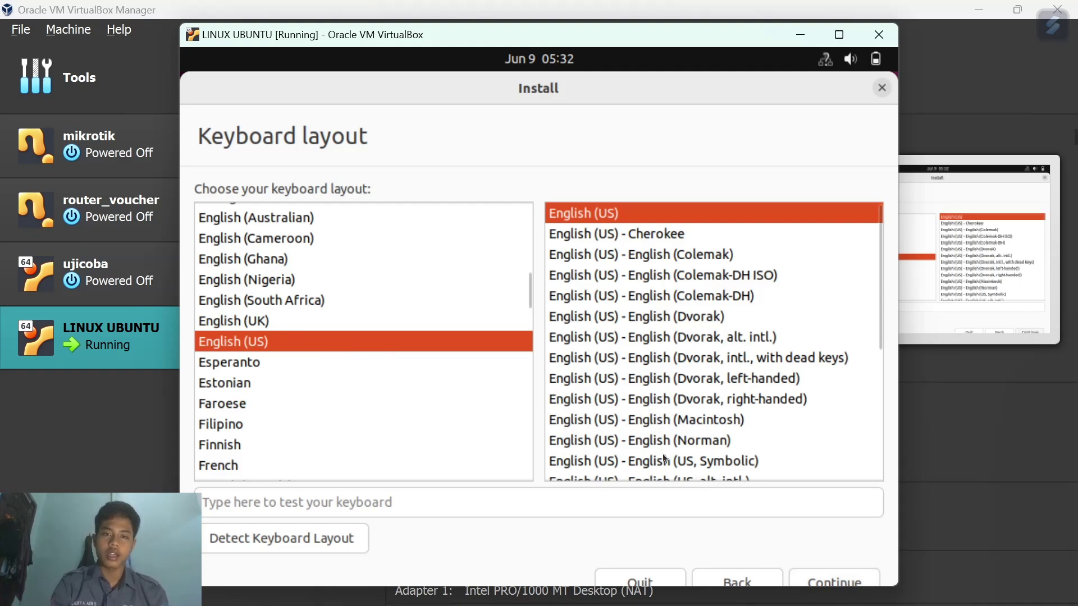
click(826, 581)
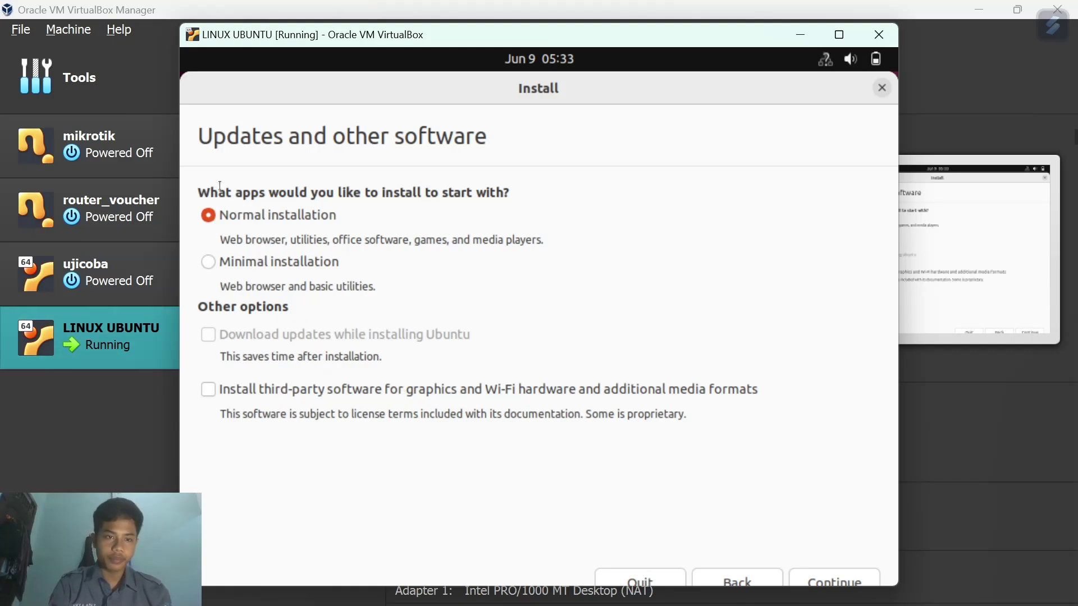
Choose the normal installation with third-party software for graphics, Wi-Fi hardware and additional media formats, and continue.
click(209, 262)
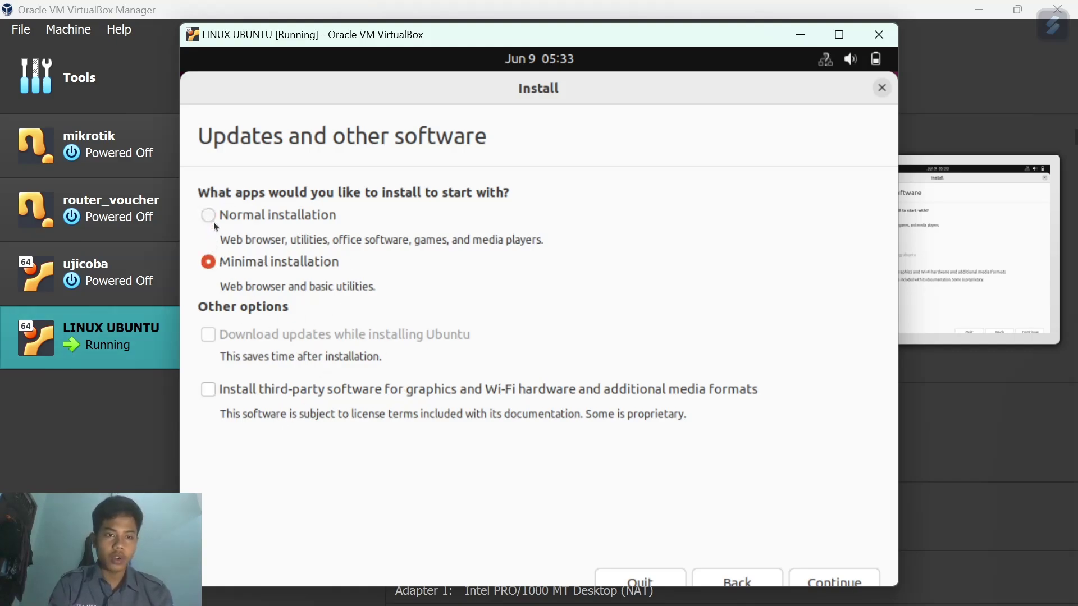
click(214, 223)
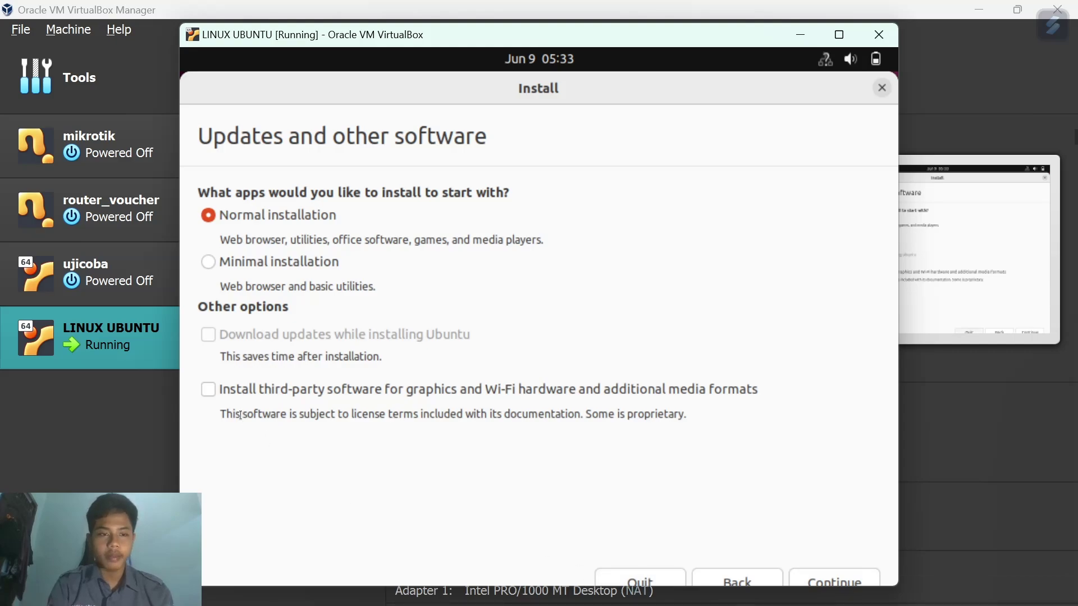
click(207, 391)
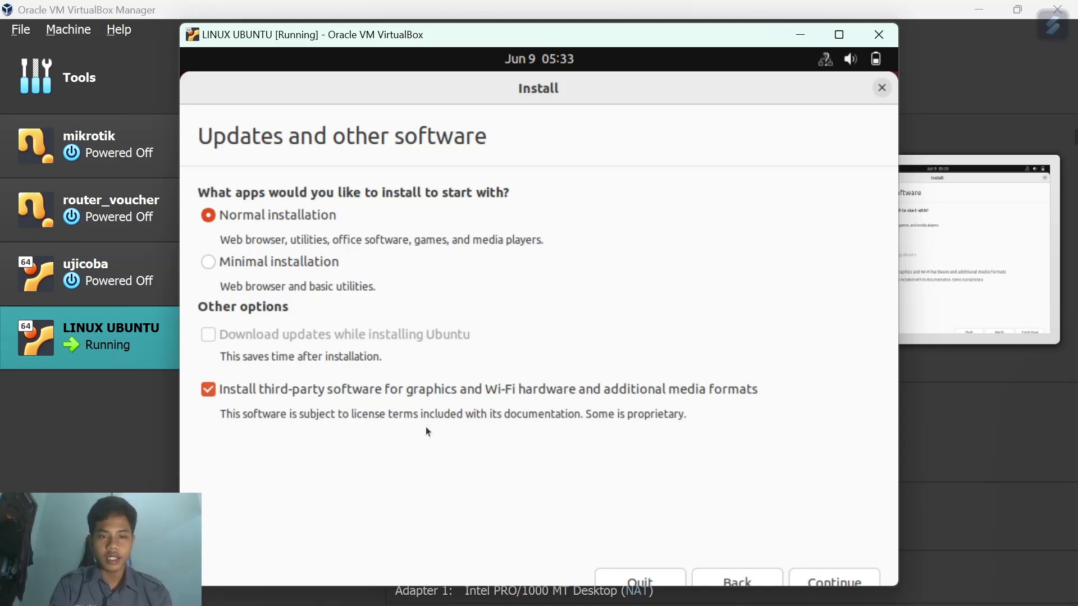
click(815, 582)
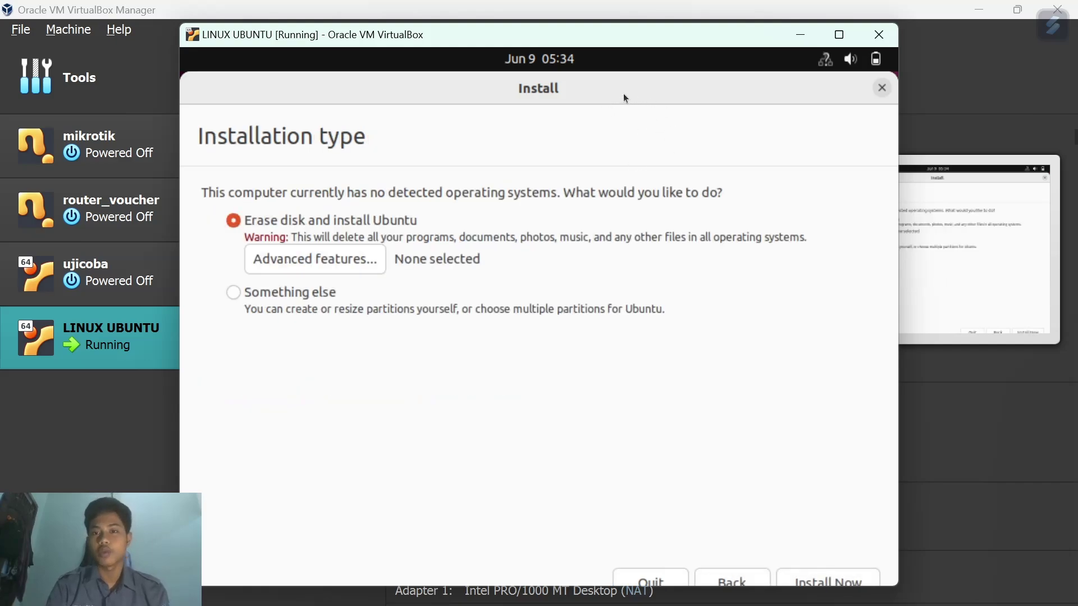
Choose to erase the disk and install Ubuntu, start the installation, and confirm writing the changes to disk.
click(234, 295)
click(238, 227)
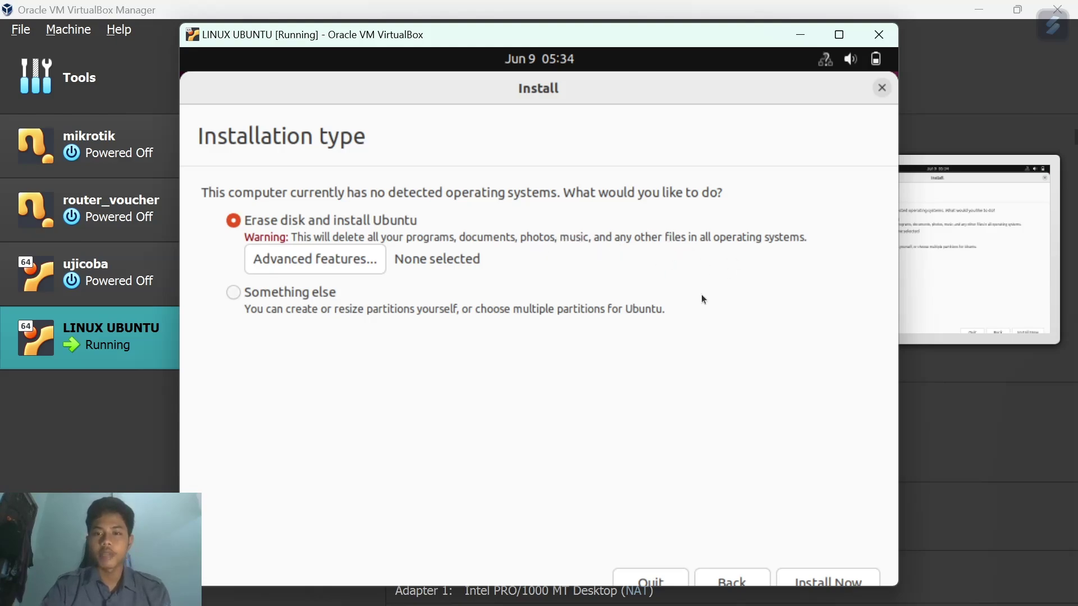
click(239, 296)
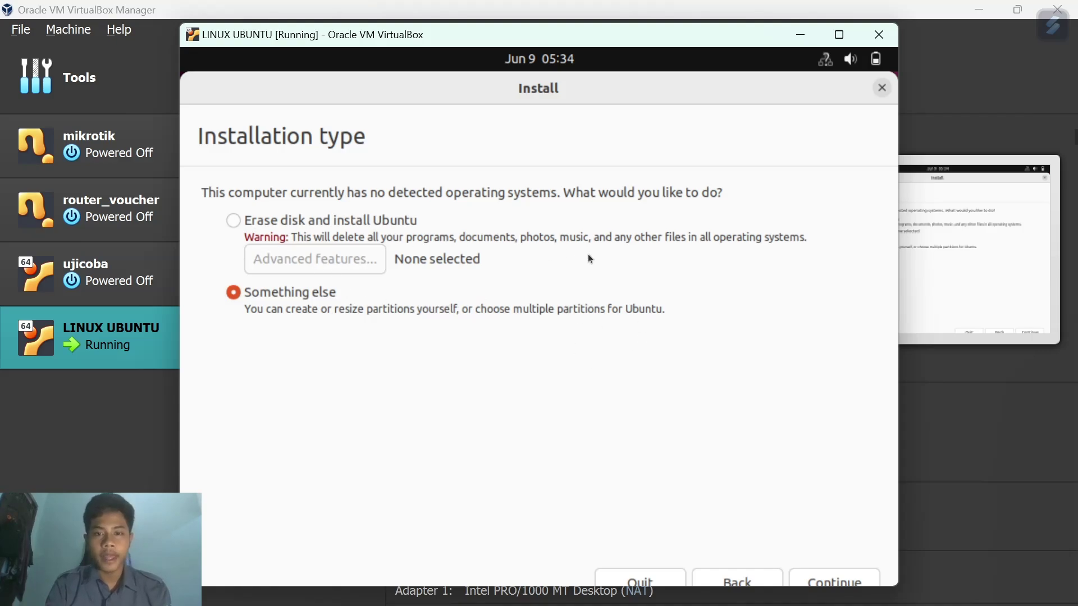
click(233, 222)
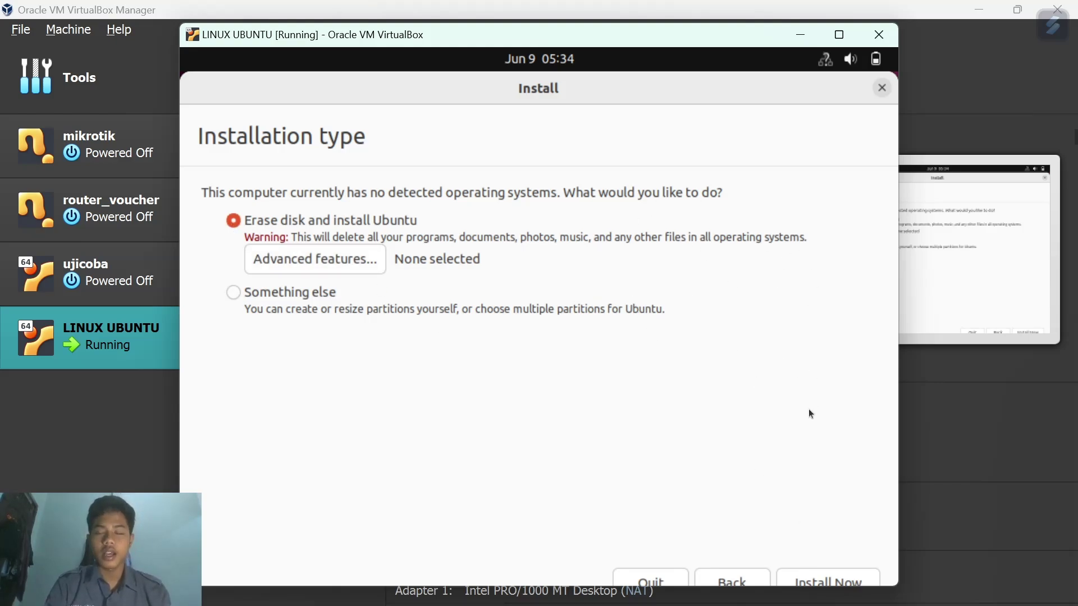
click(804, 583)
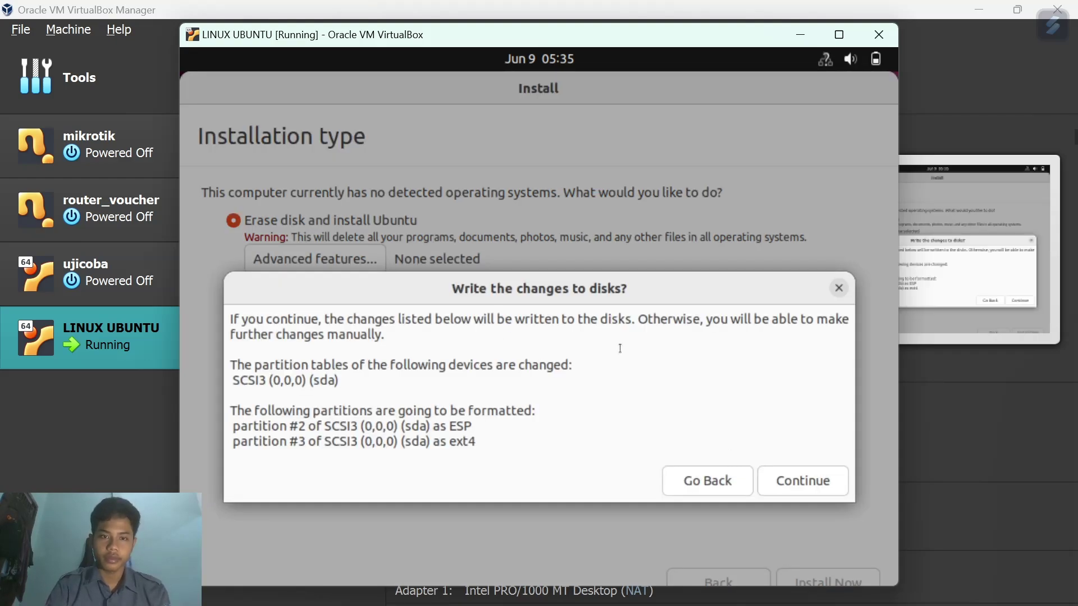
click(787, 483)
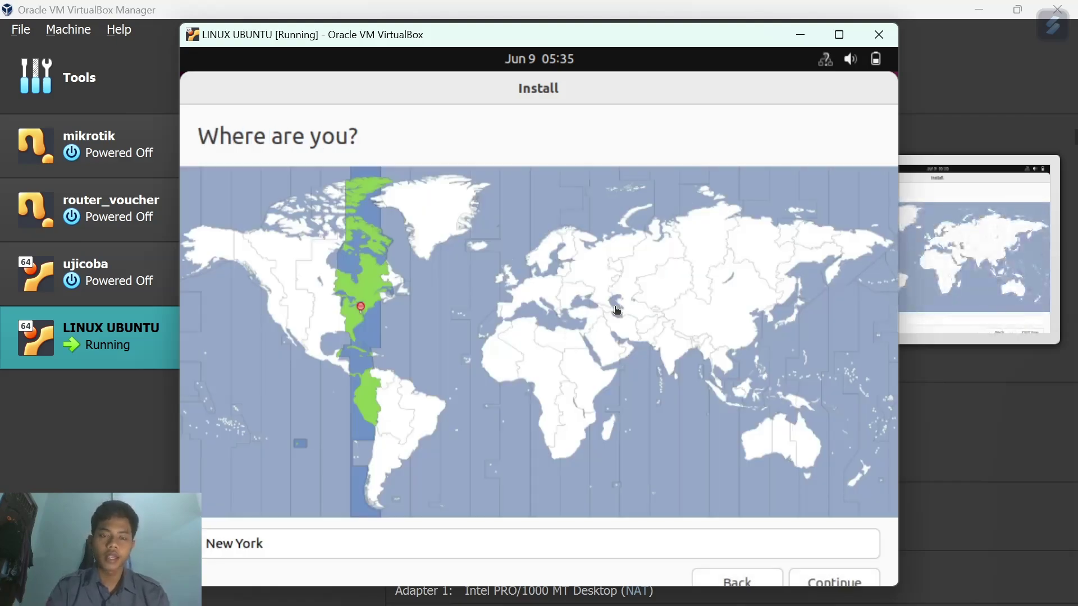
Set the installation's location to Jakarta on the time zone map and continue.
click(362, 308)
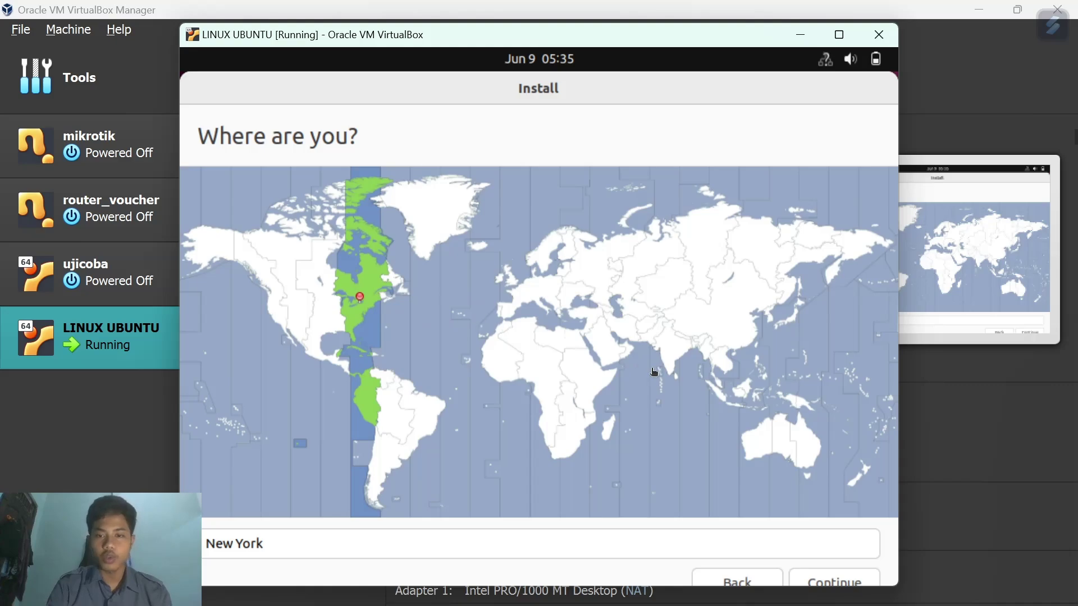
click(719, 396)
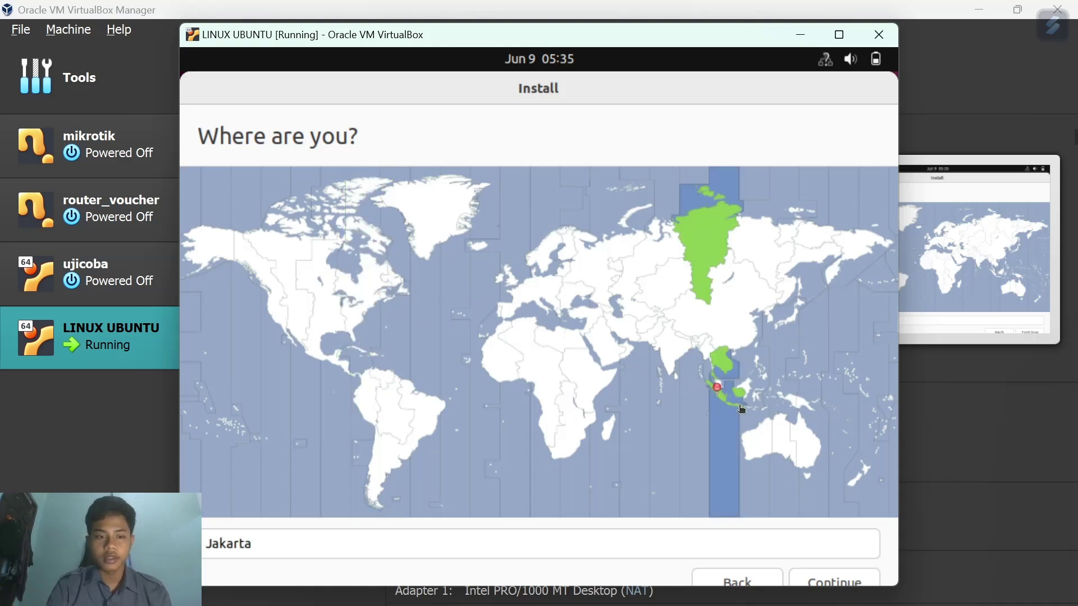
click(724, 405)
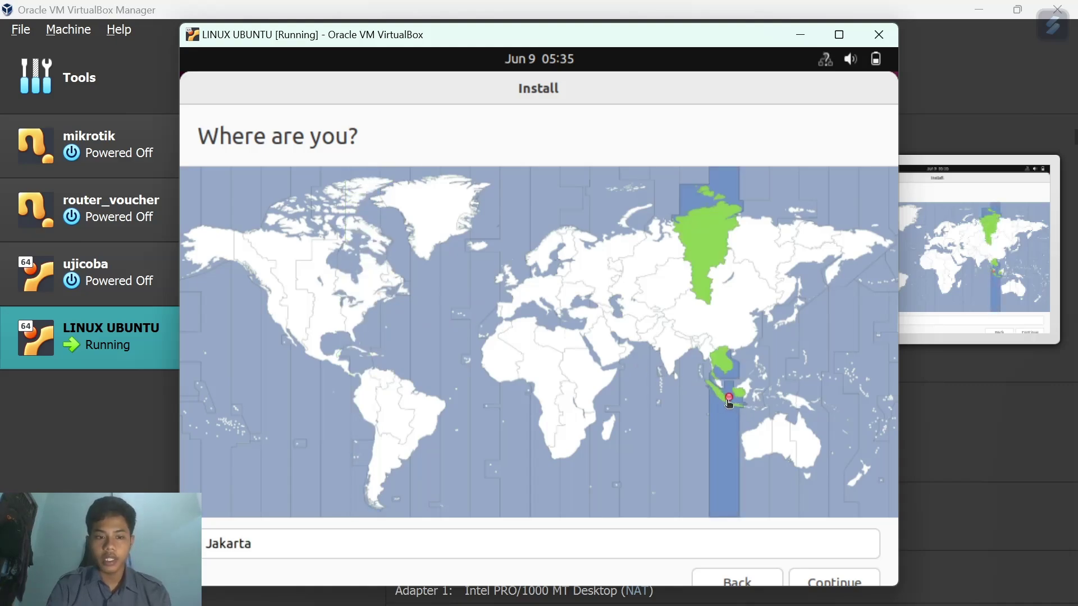
click(853, 578)
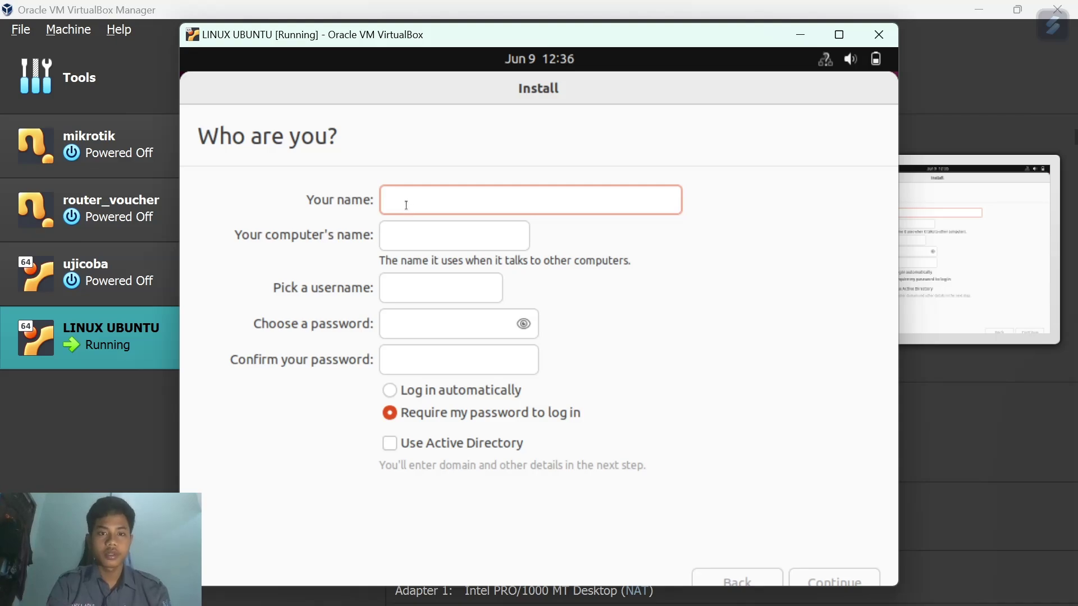
Enter the account owner's full name and set the computer's name to LINUX.
text(H)
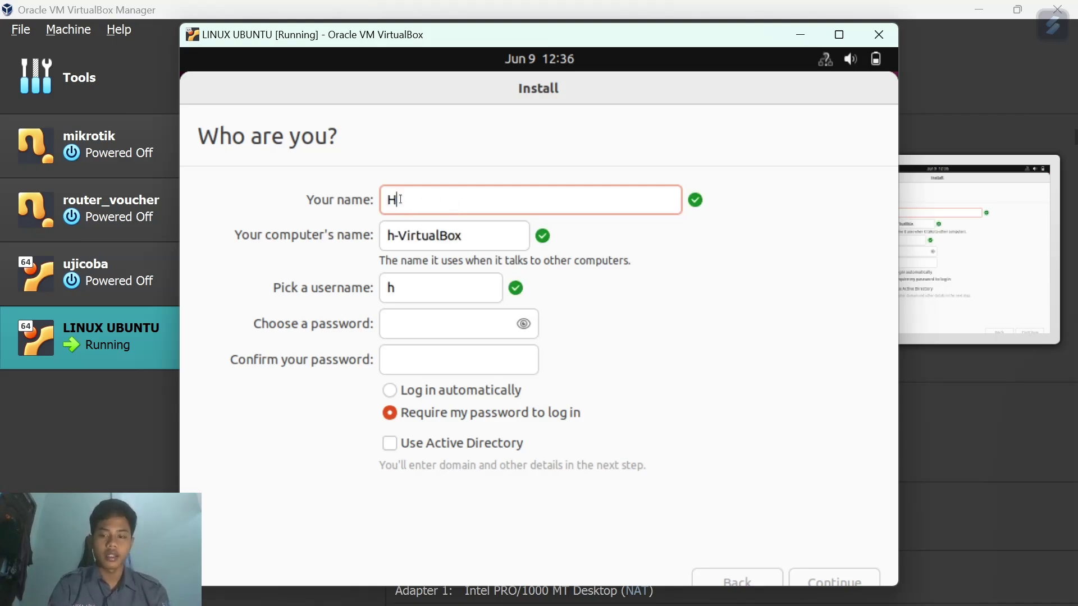
key(BackSpace)
text(CAHYA ADI SAPUTRA)
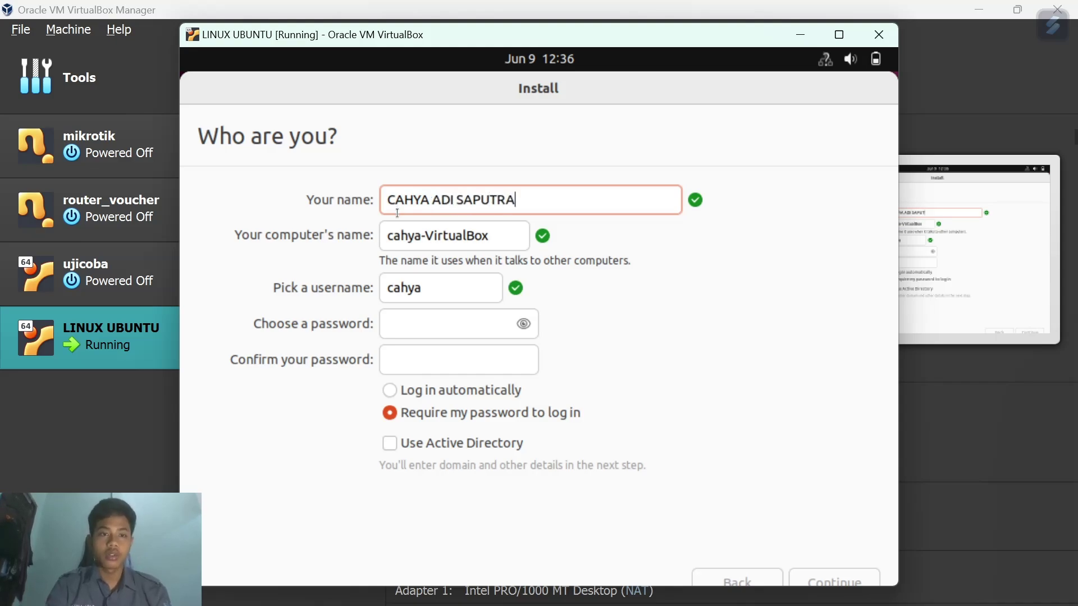
key(Tab)
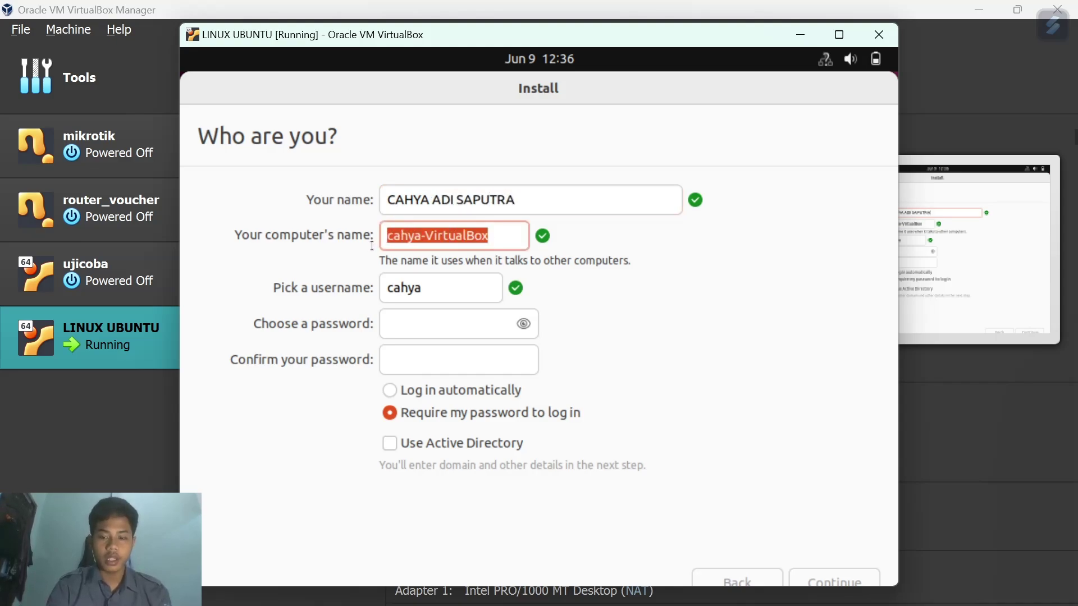
key(BackSpace)
text(LINUX)
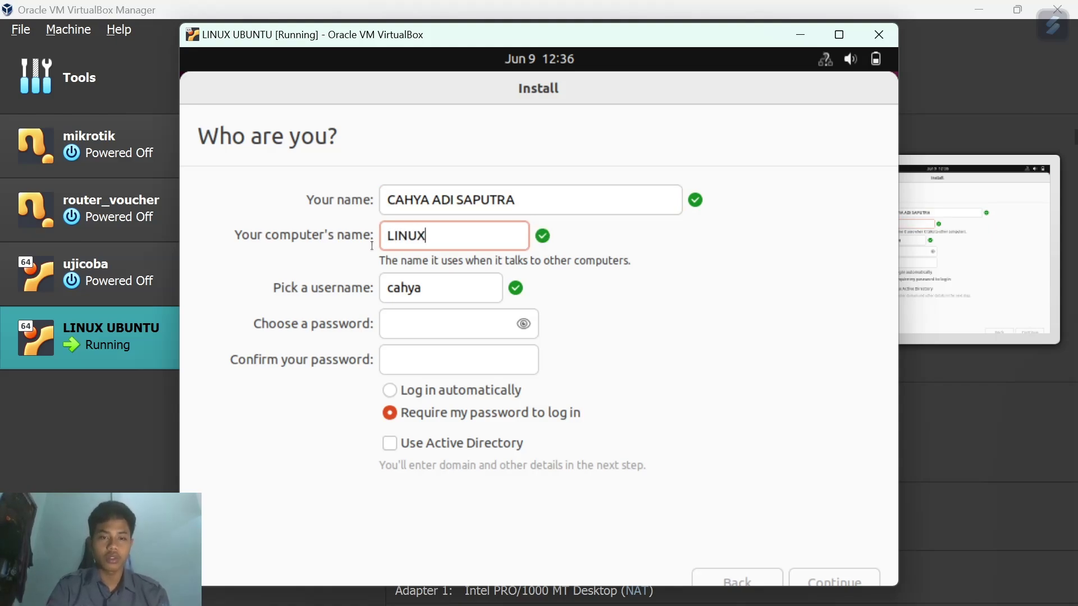
Enter and confirm the account password, keep the password required at login, and continue.
click(427, 319)
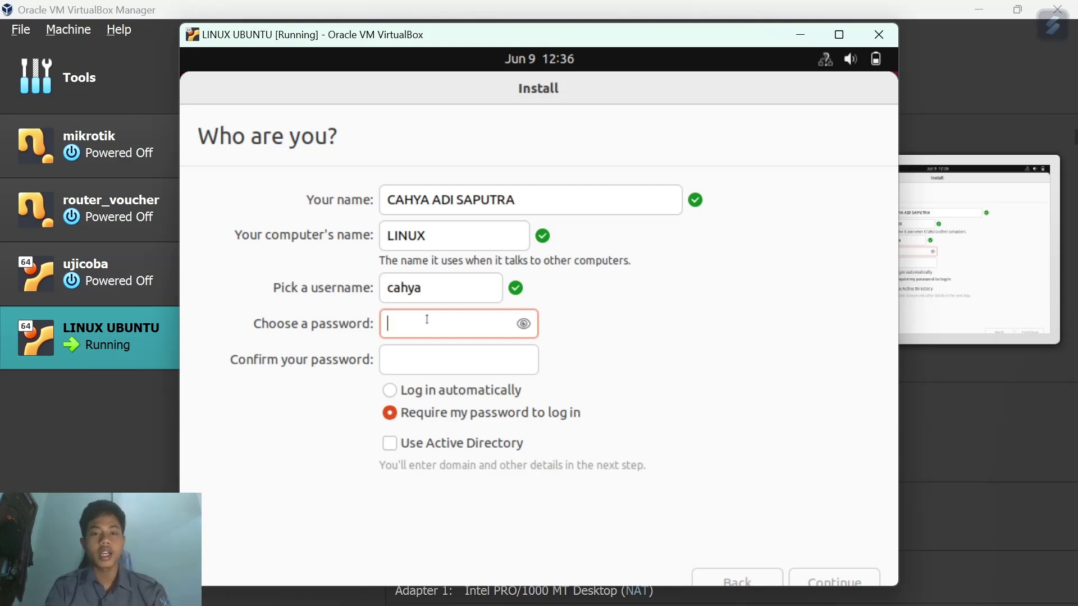
text(1)
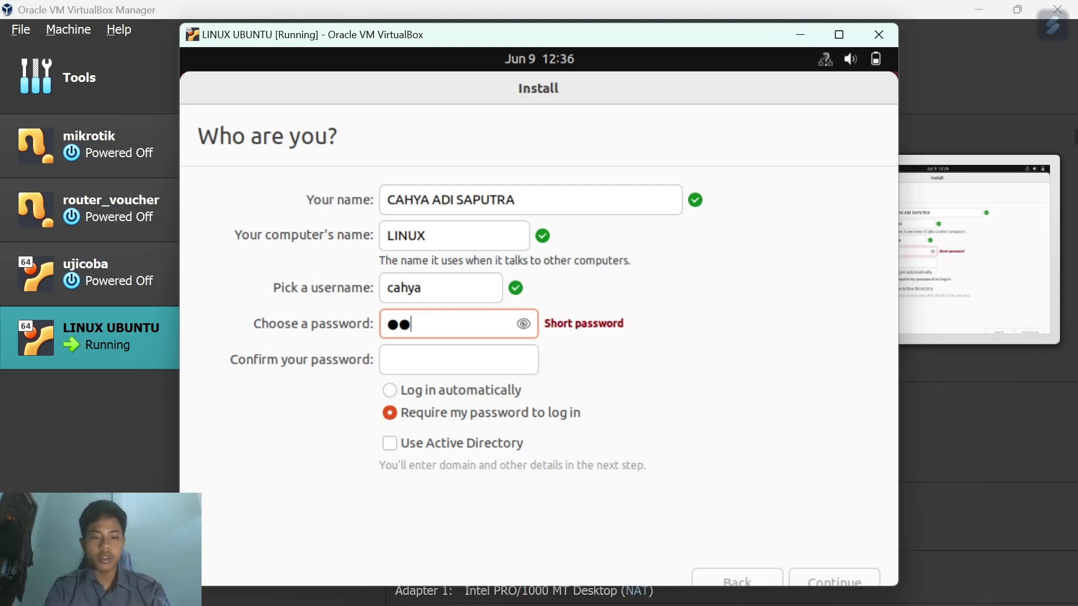
click(417, 352)
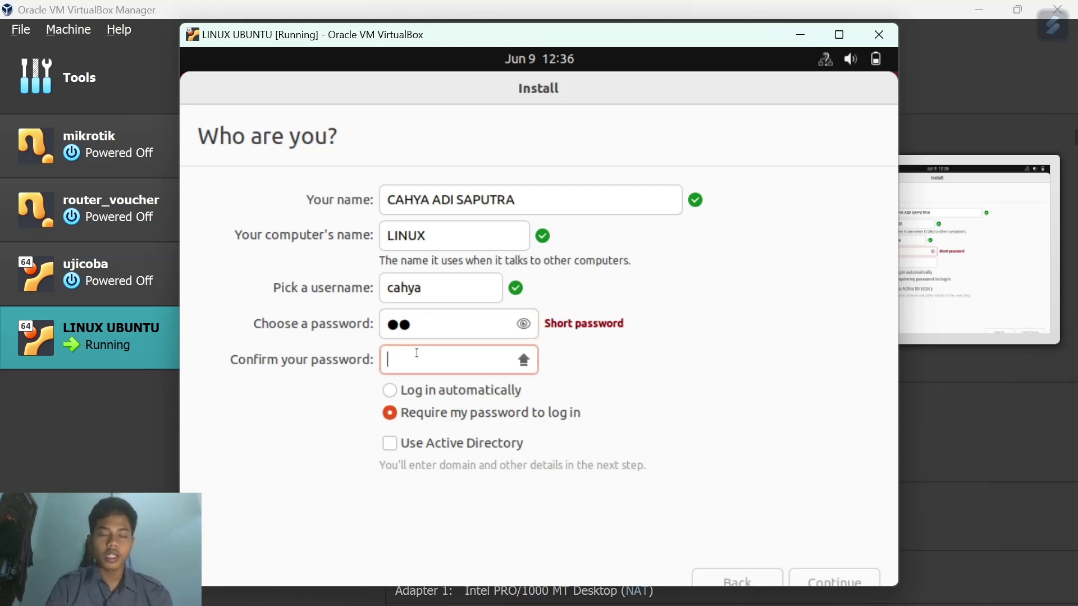
text(11)
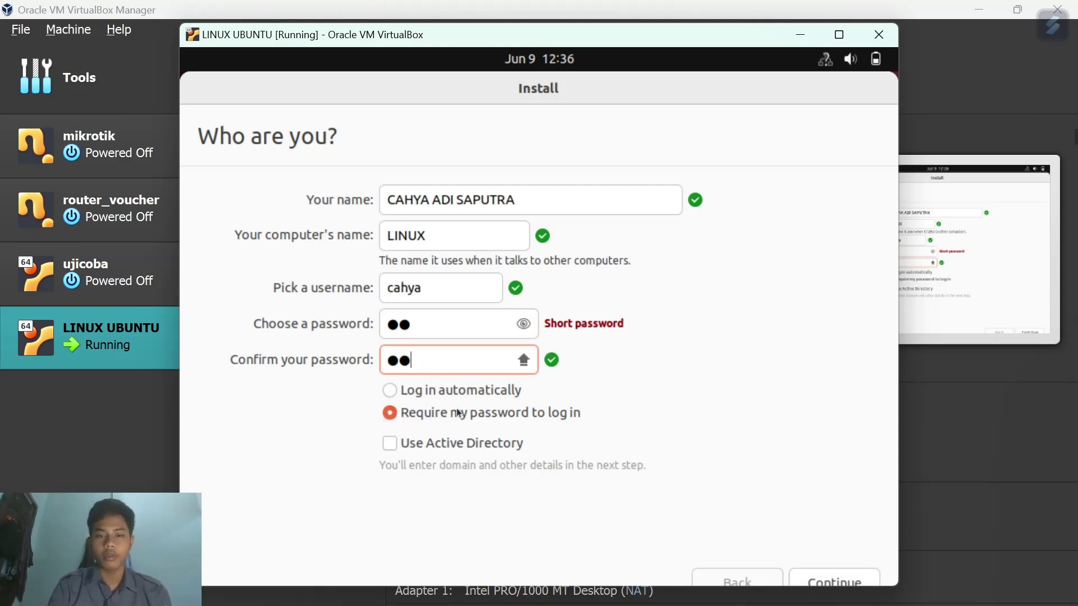
click(839, 583)
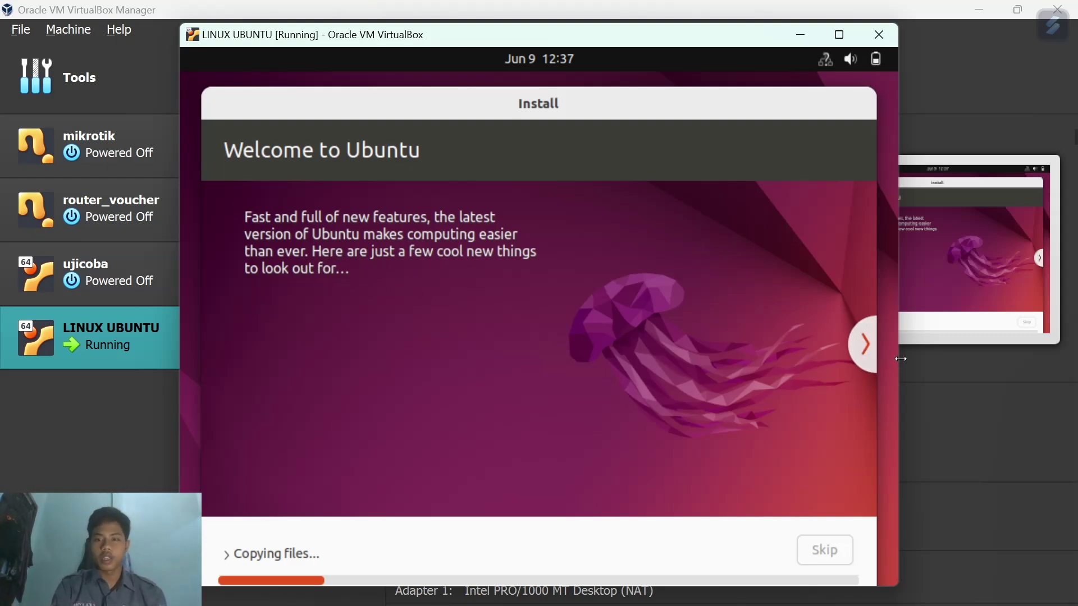
Page through the installer's feature slides while the files are being copied.
click(866, 352)
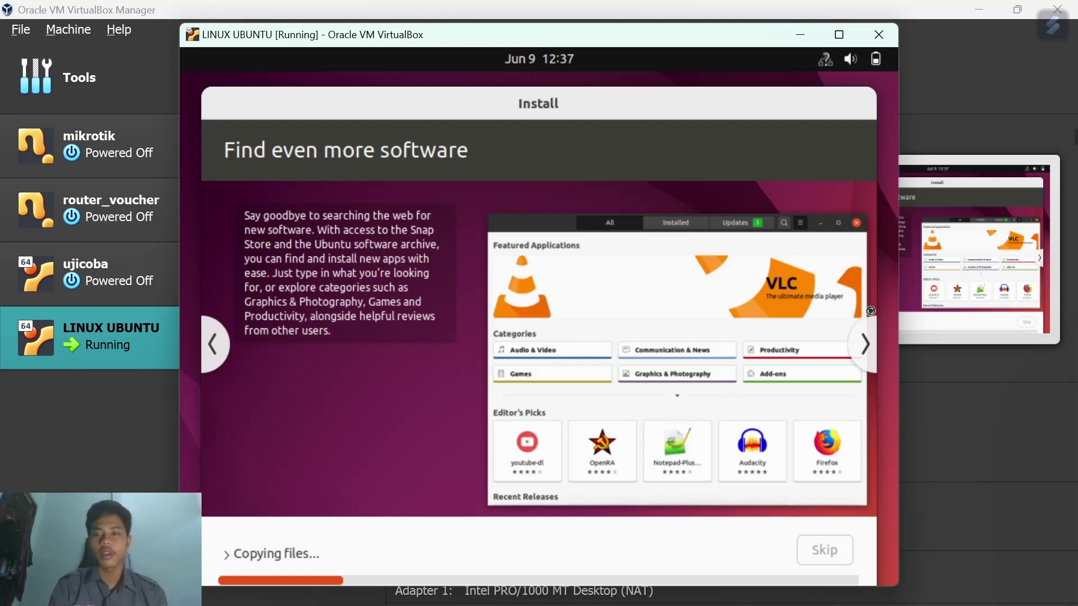
click(865, 346)
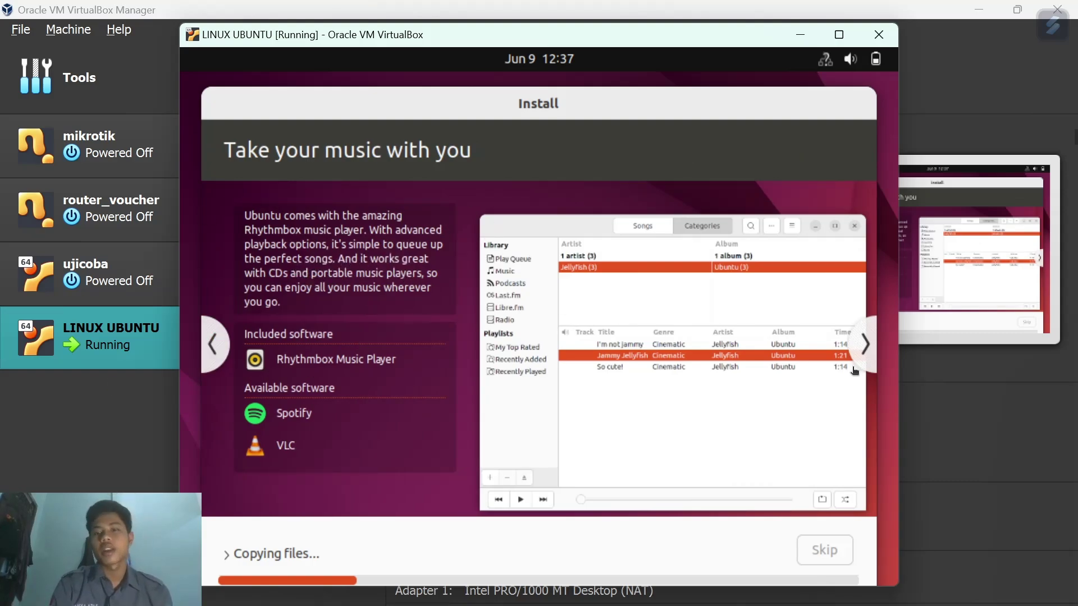
click(865, 344)
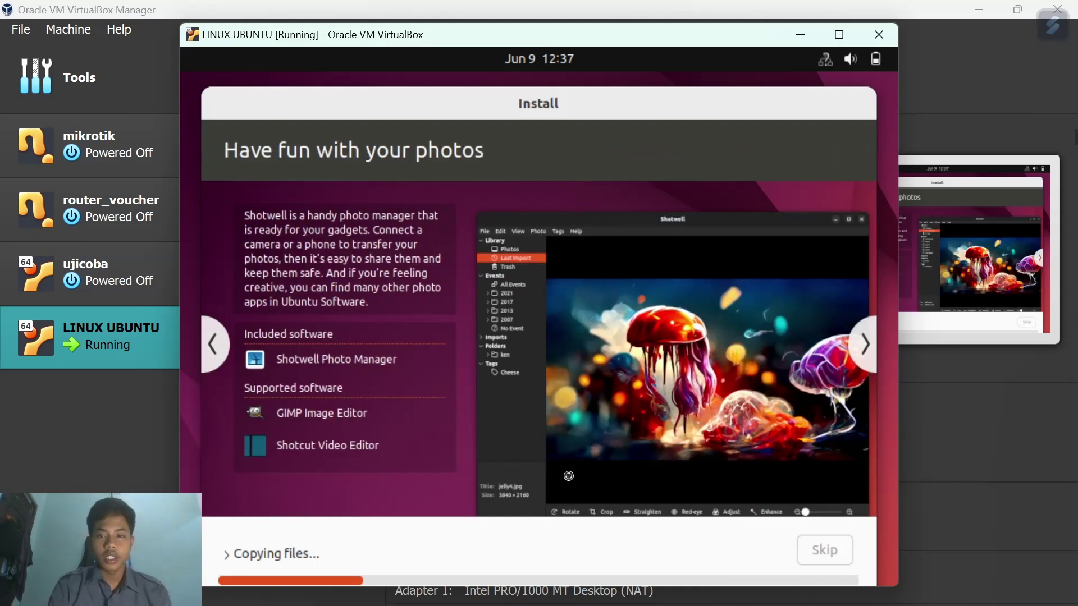
click(855, 364)
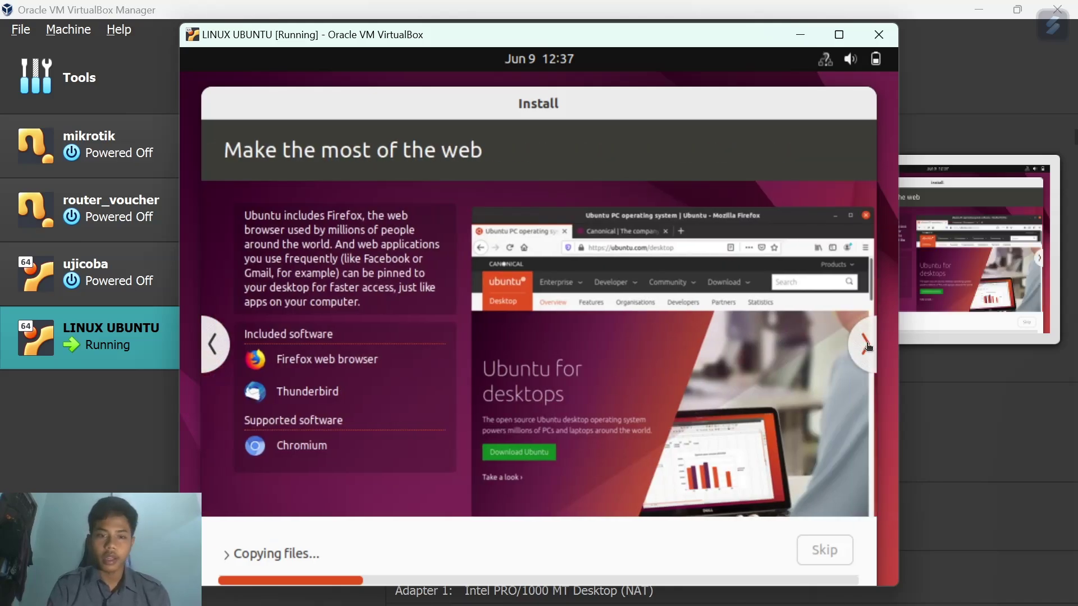
click(866, 345)
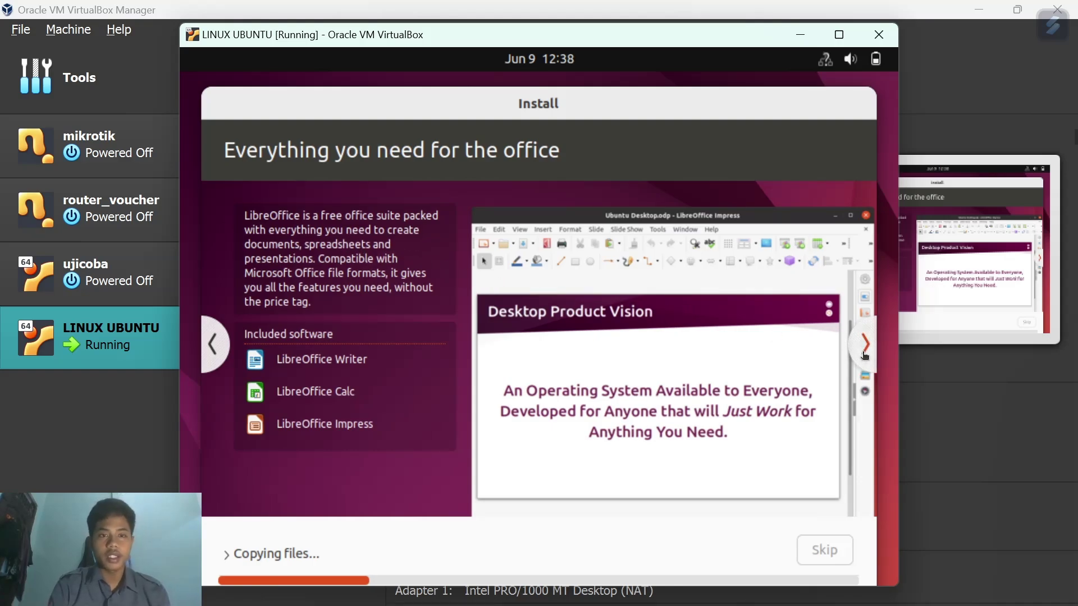
click(864, 355)
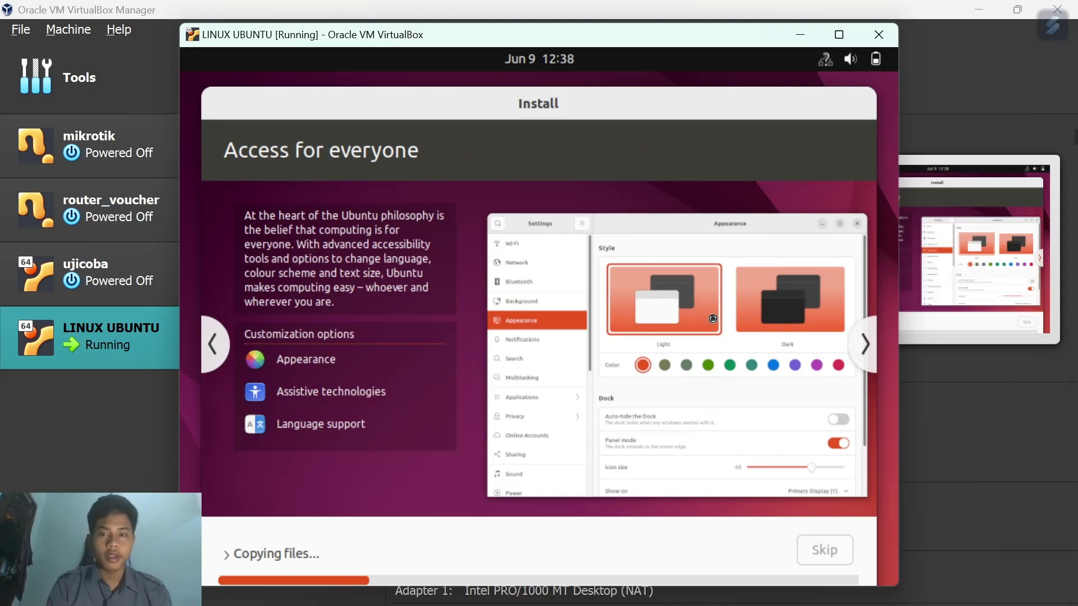
click(867, 354)
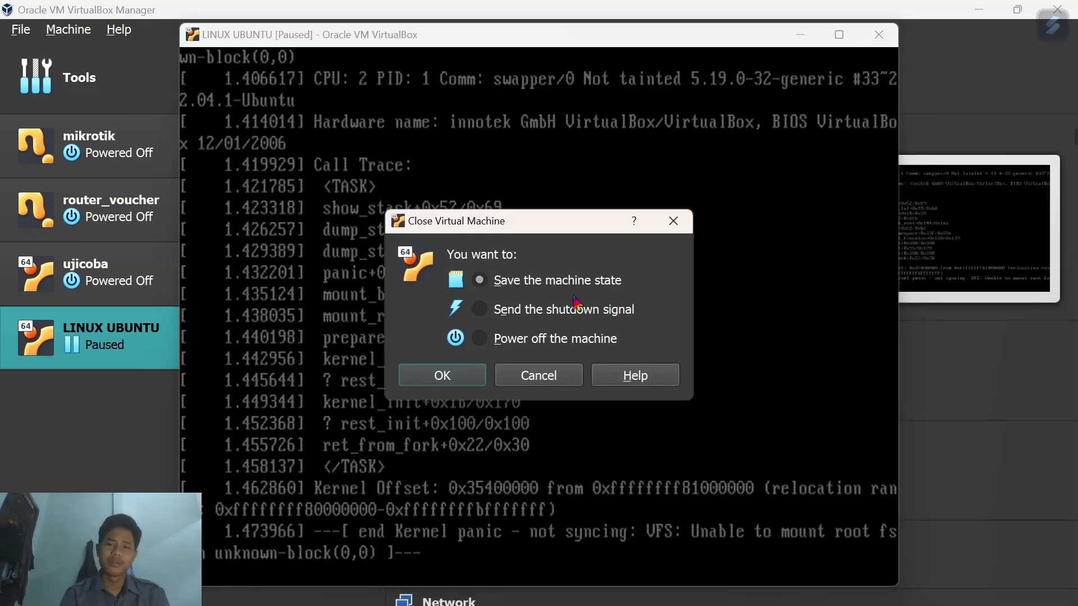
Close the LINUX UBUNTU virtual machine with the option to save the machine state.
key(Return)
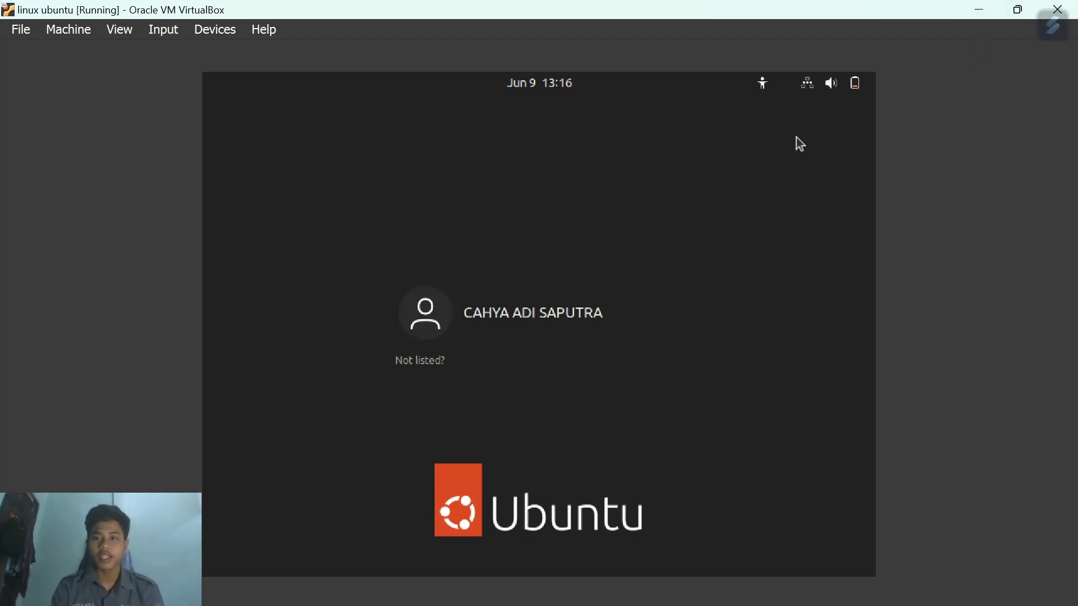
Log in to the installed Ubuntu system by choosing the listed user and entering the account password.
click(506, 314)
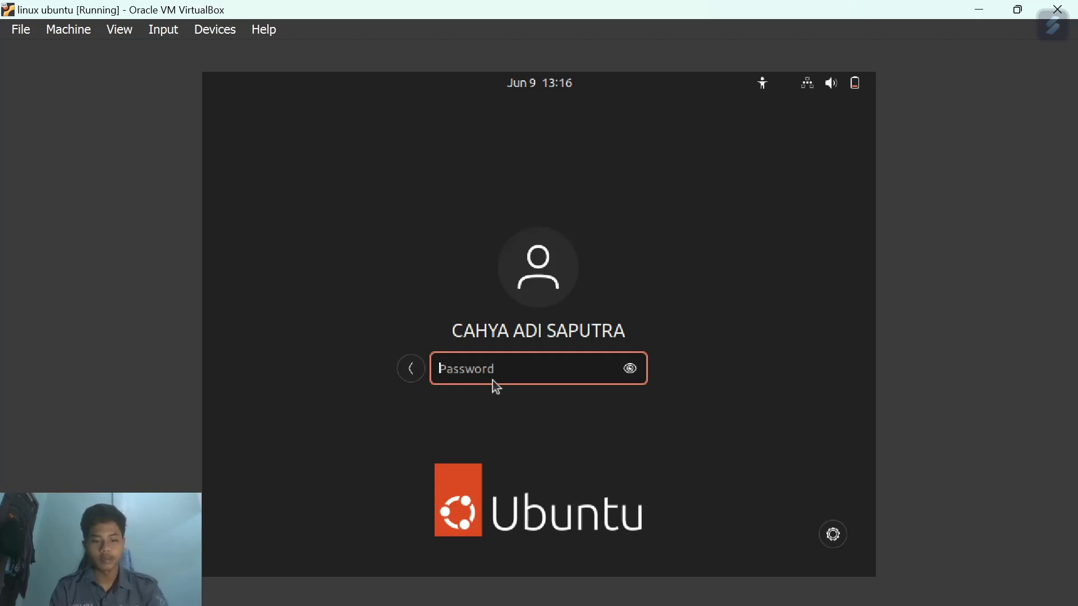
text(••)
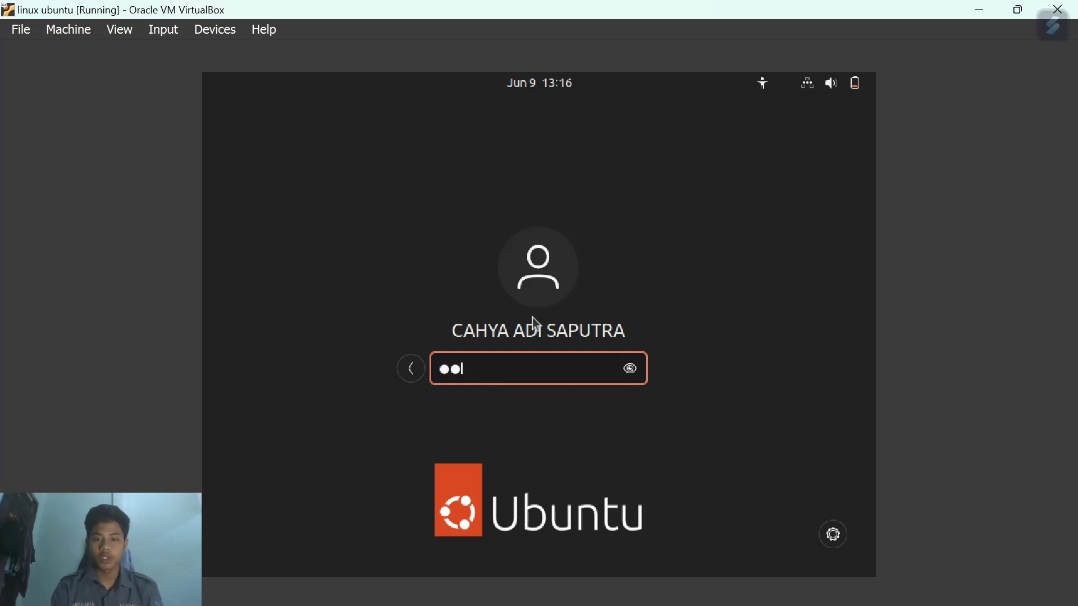
key(Return)
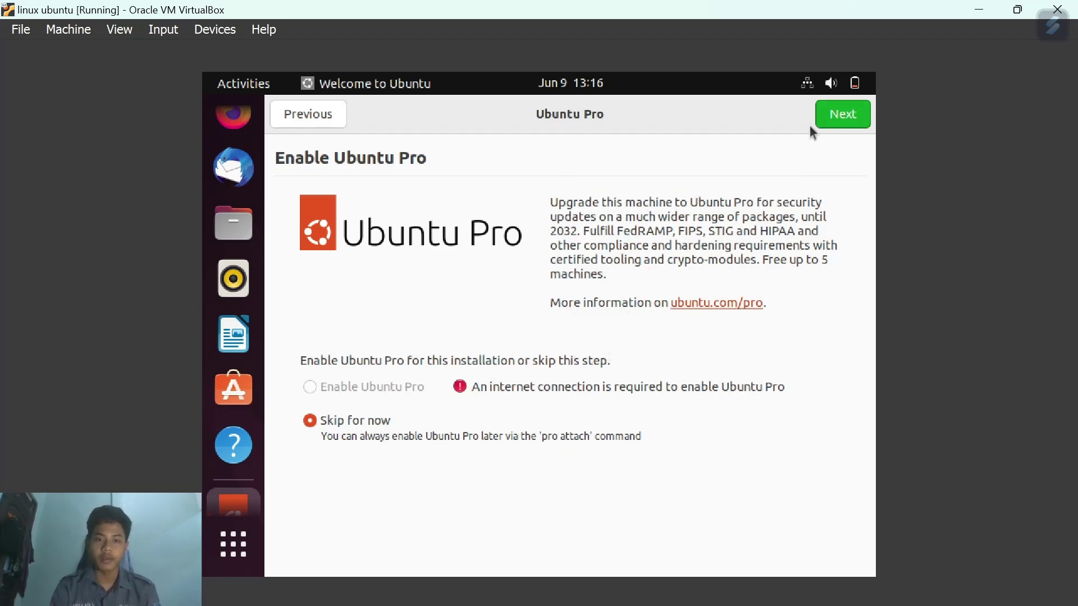
Finish the Ubuntu welcome setup, skipping Ubuntu Pro, agreeing to send system info to Canonical, and leaving Location Services off.
click(850, 119)
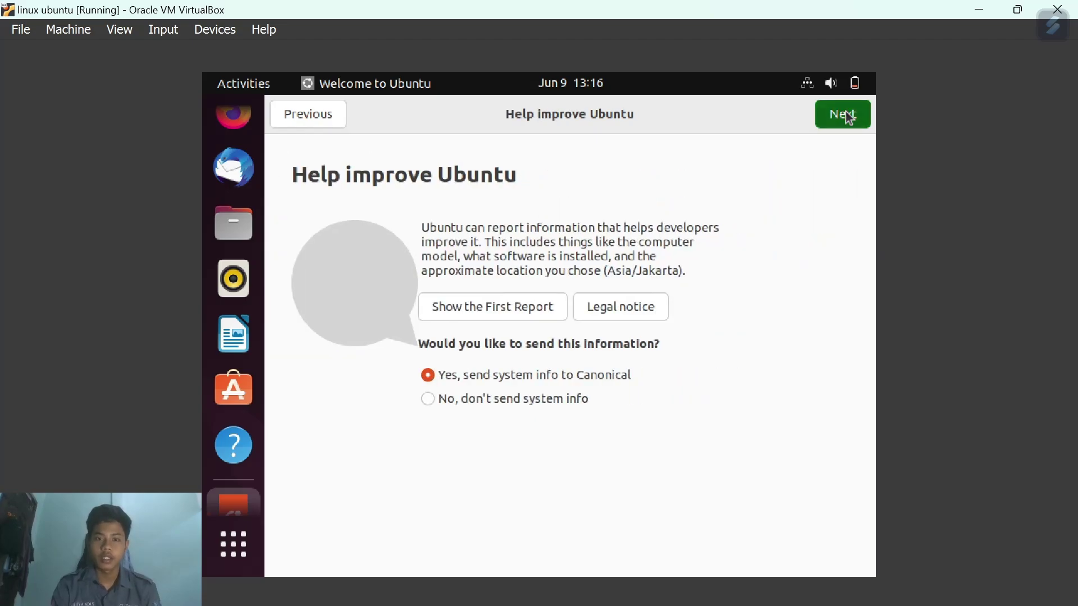
click(850, 119)
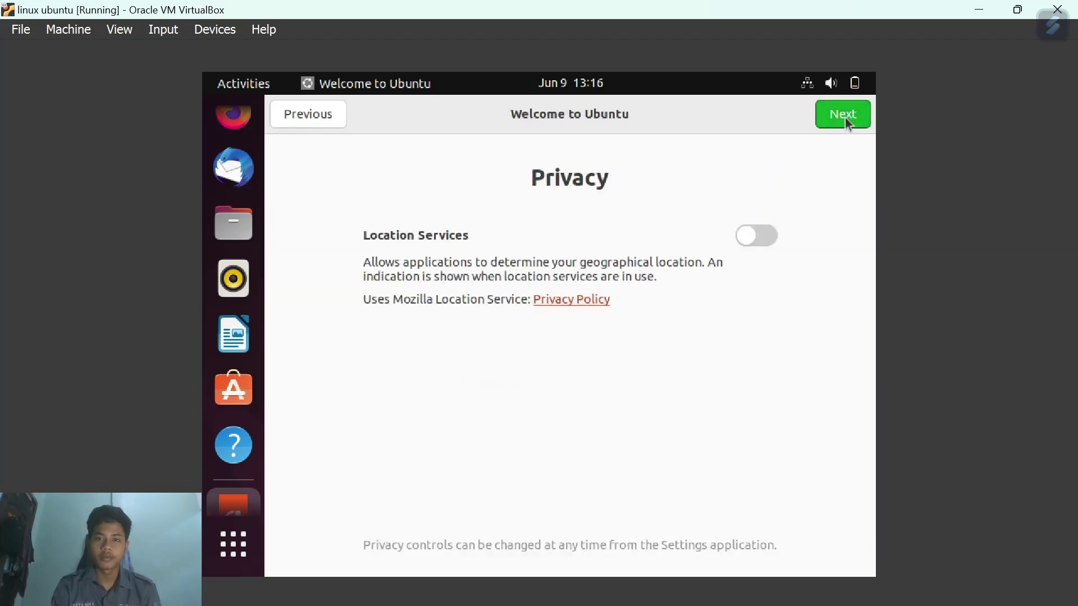
click(845, 119)
click(843, 115)
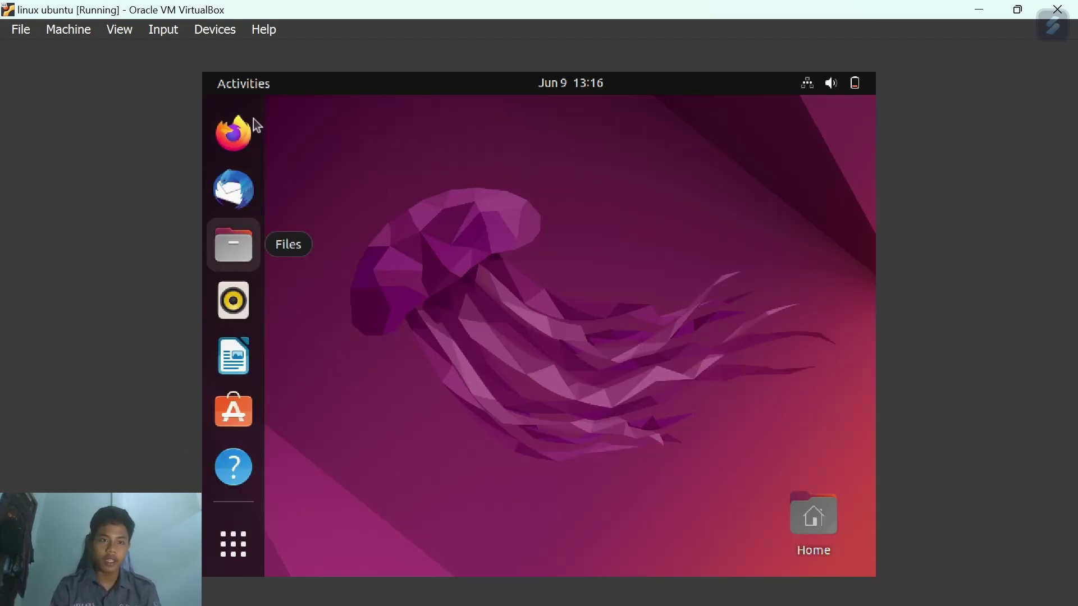
Launch the Firefox web browser to check that it opens, and close it.
click(244, 132)
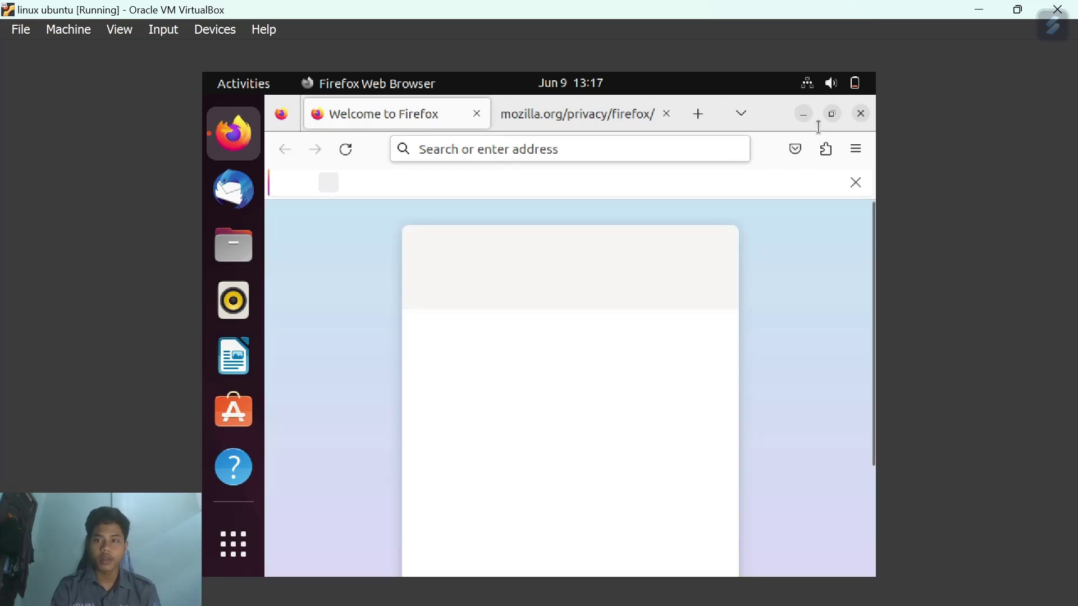
click(860, 114)
Open the file manager, view the Downloads and Documents folders, and close it.
click(235, 257)
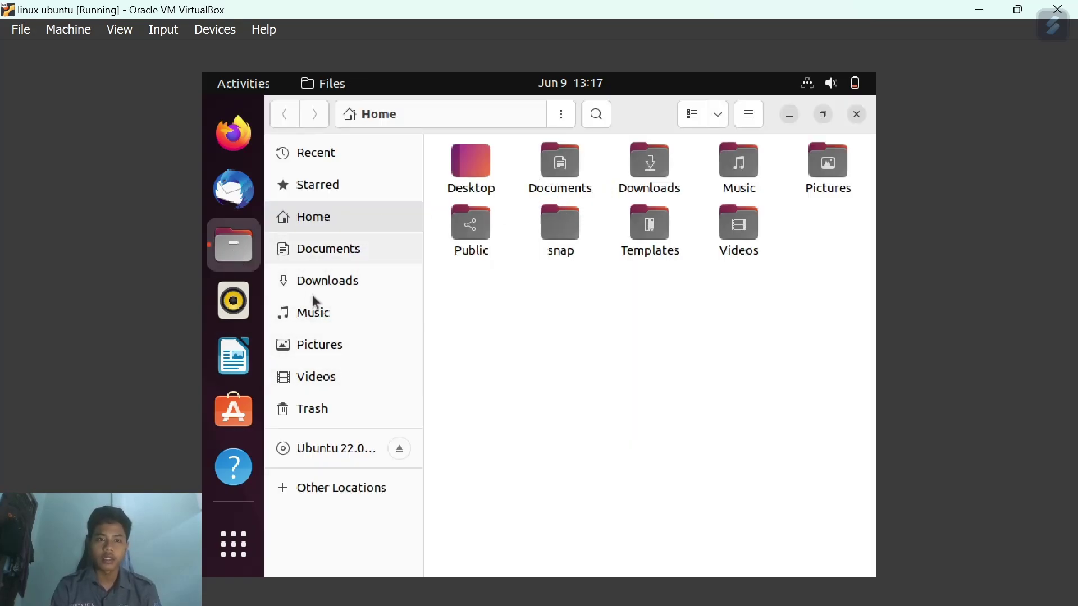
click(350, 282)
click(354, 258)
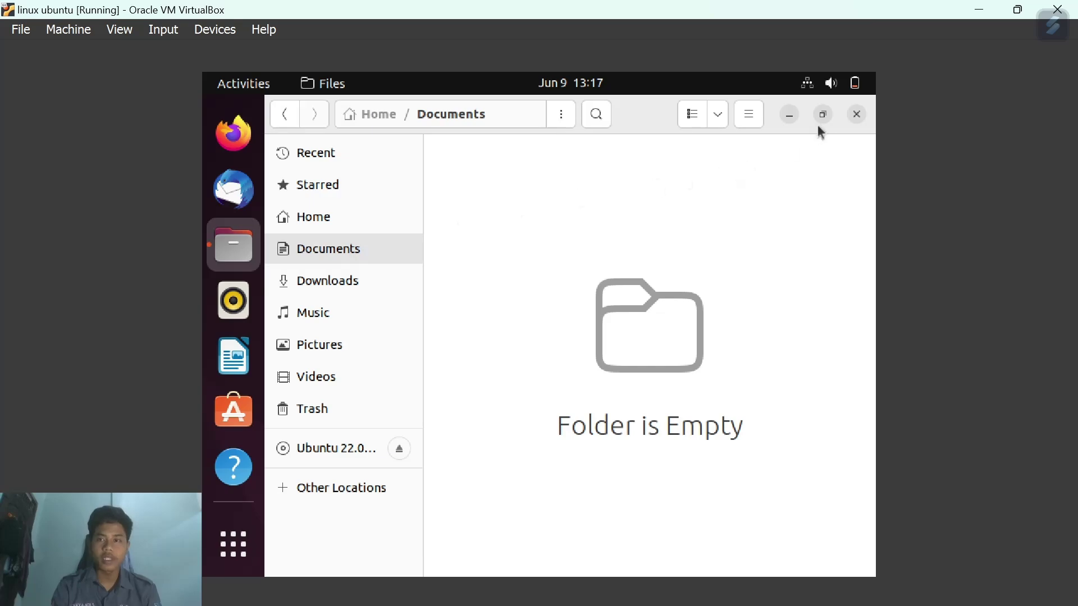
click(856, 115)
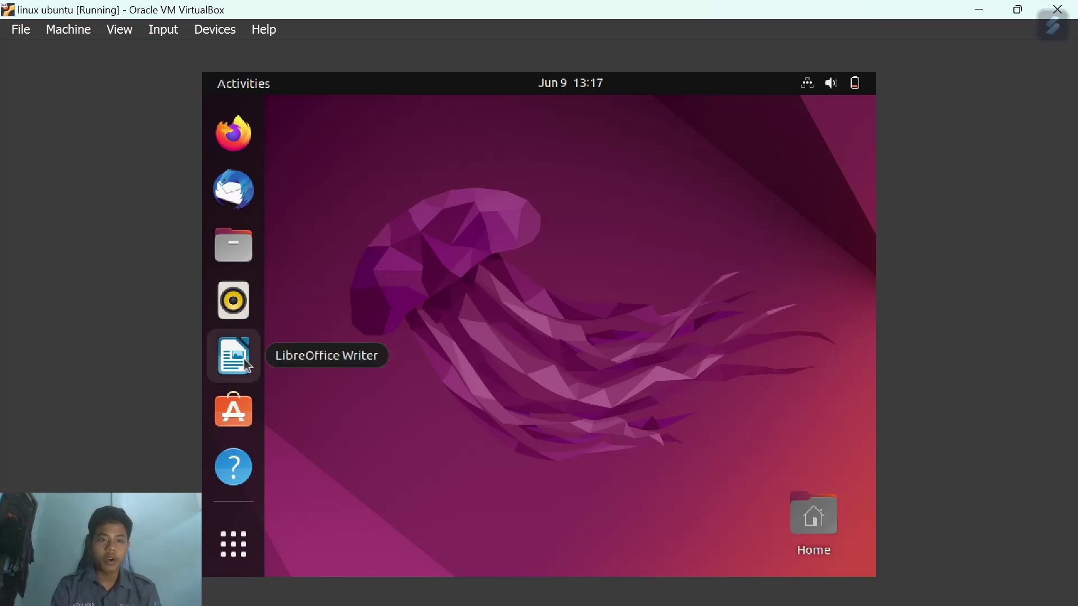
Start Ubuntu Software and look over the desktop's Home folder and context options.
click(239, 416)
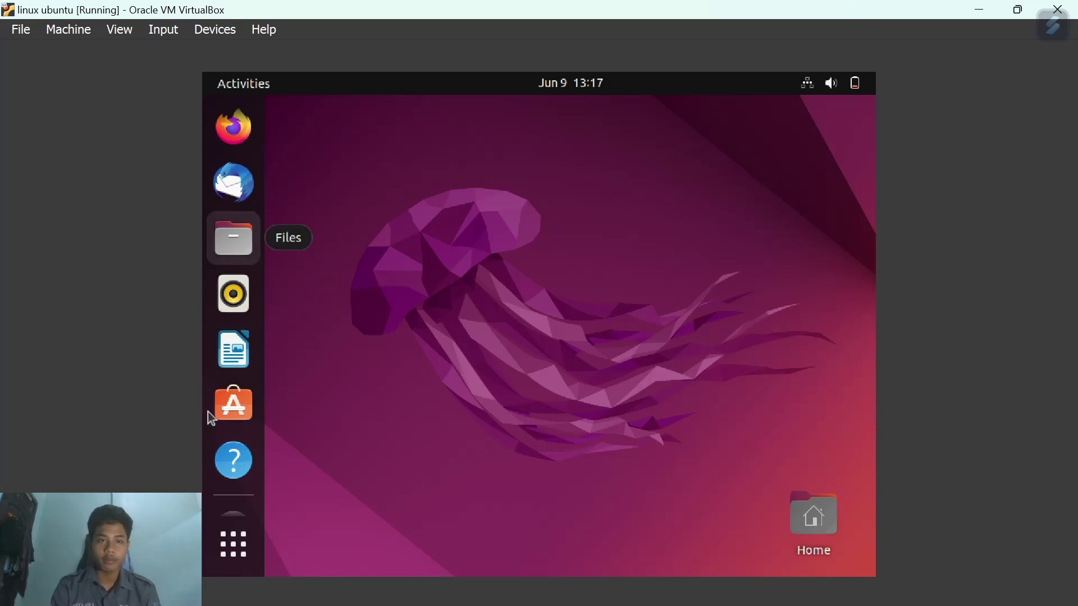
click(813, 519)
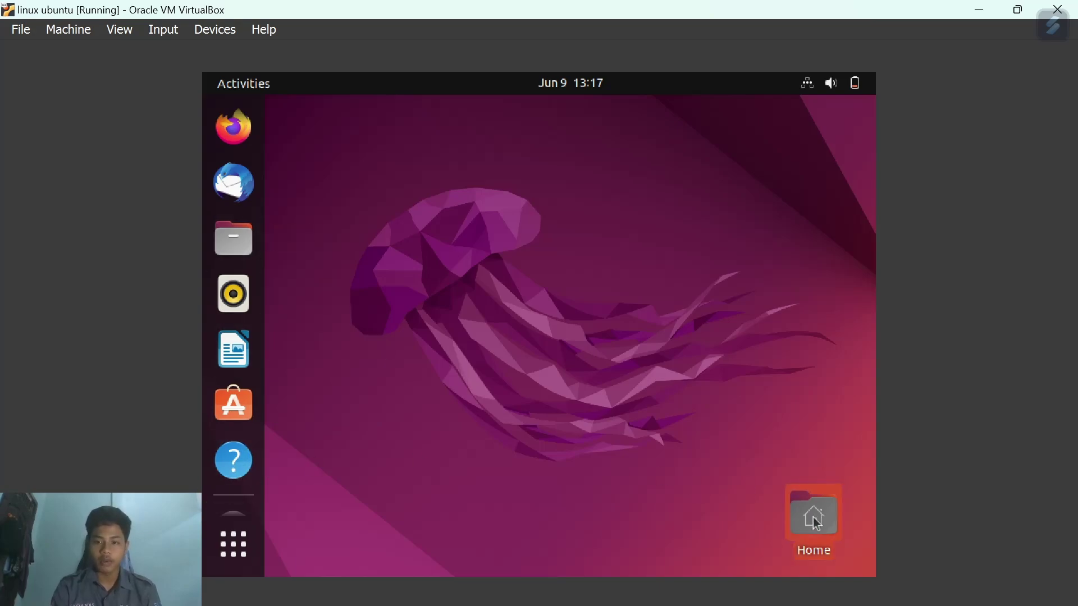
right_click(380, 241)
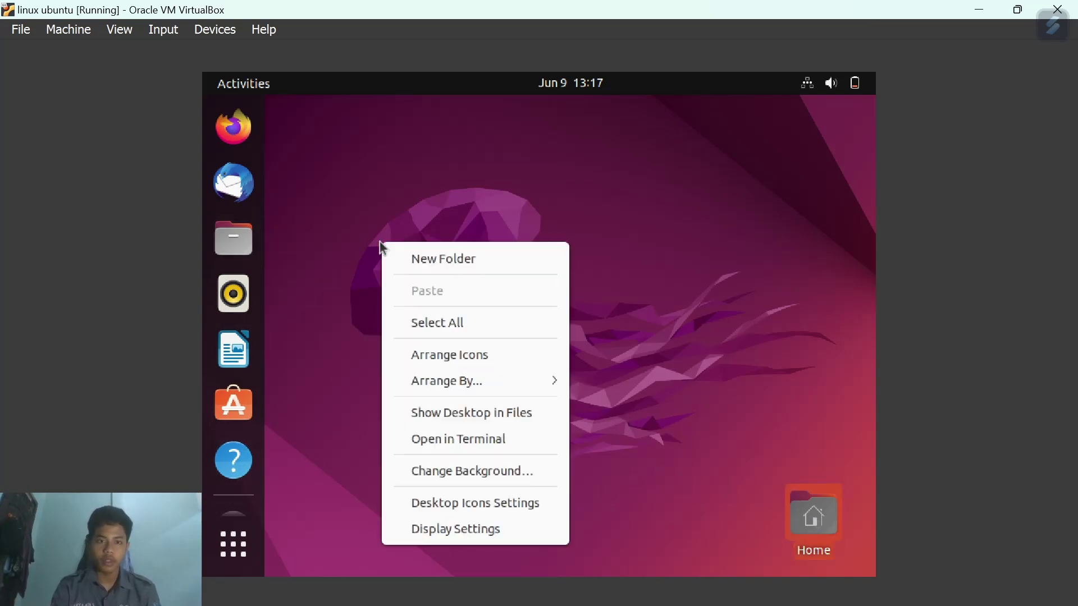
click(672, 250)
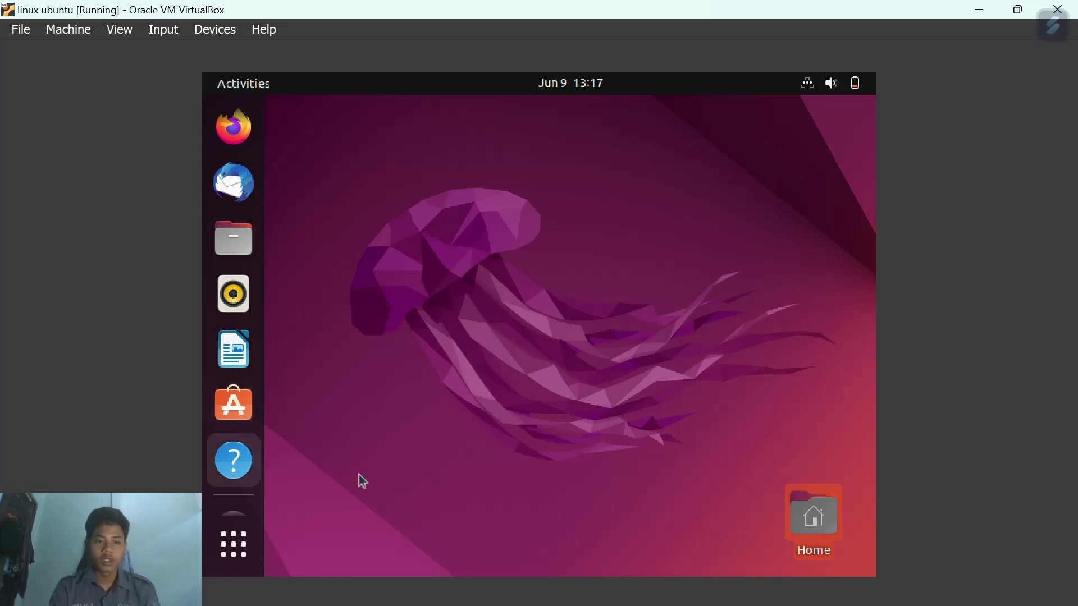
Look through both pages of installed applications in the Ubuntu app overview, and return to the desktop.
click(234, 543)
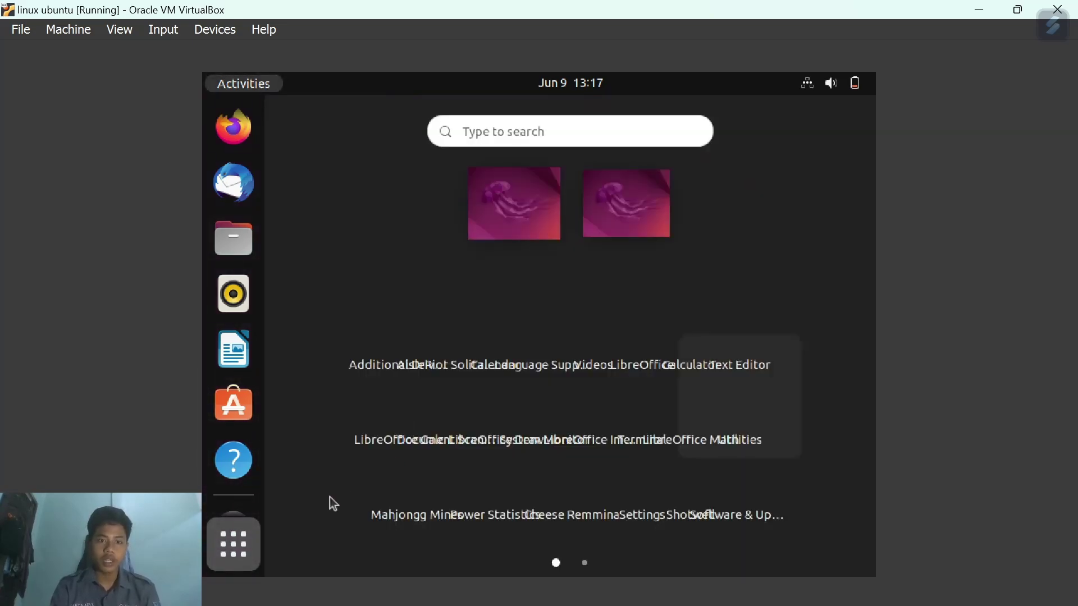
scroll(562, 404, down, 1)
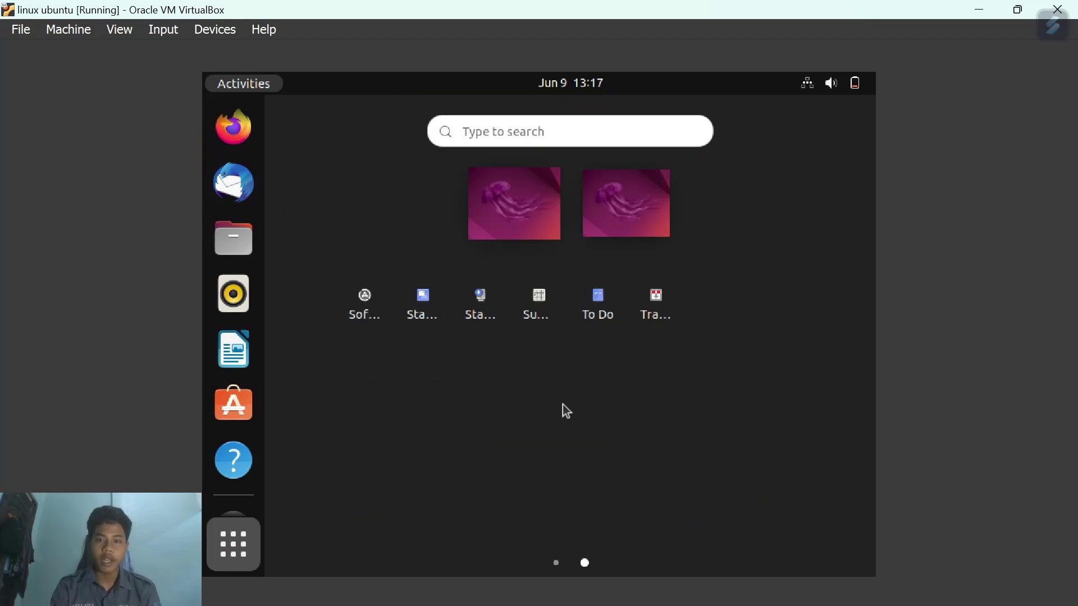
scroll(597, 387, up, 1)
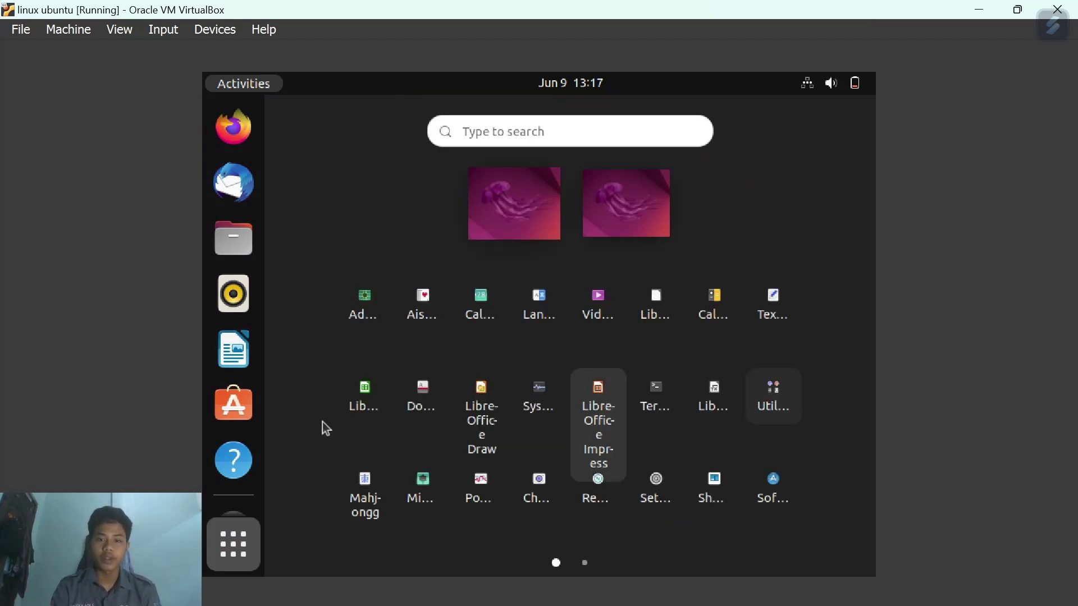
click(235, 545)
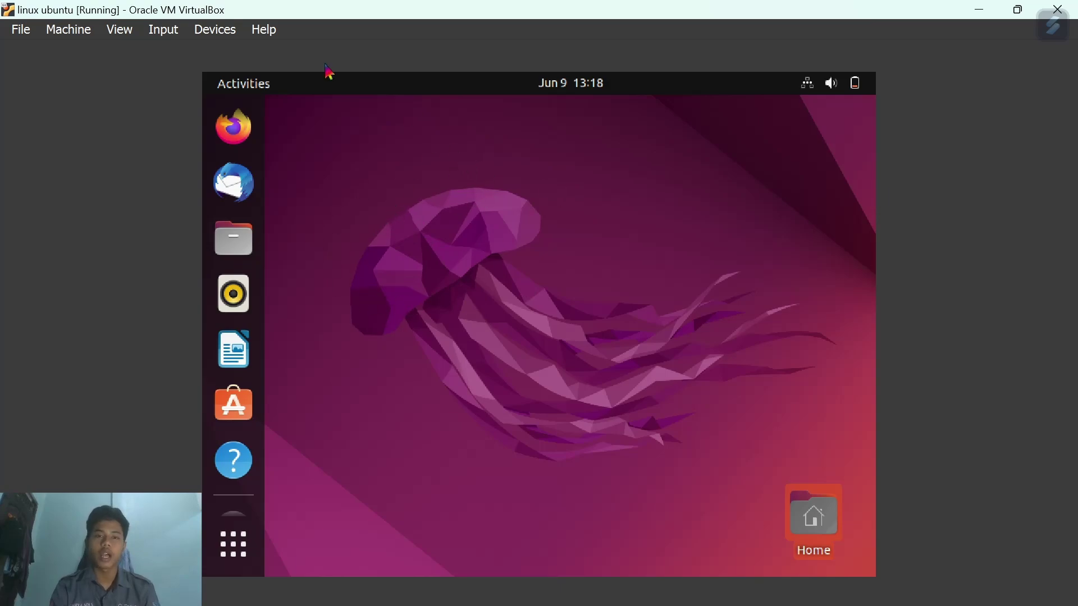
Check the virtual machine's optical drive options, including the attached Ubuntu ISO images and disk removal, without changing anything.
click(217, 31)
mouse_move(268, 60)
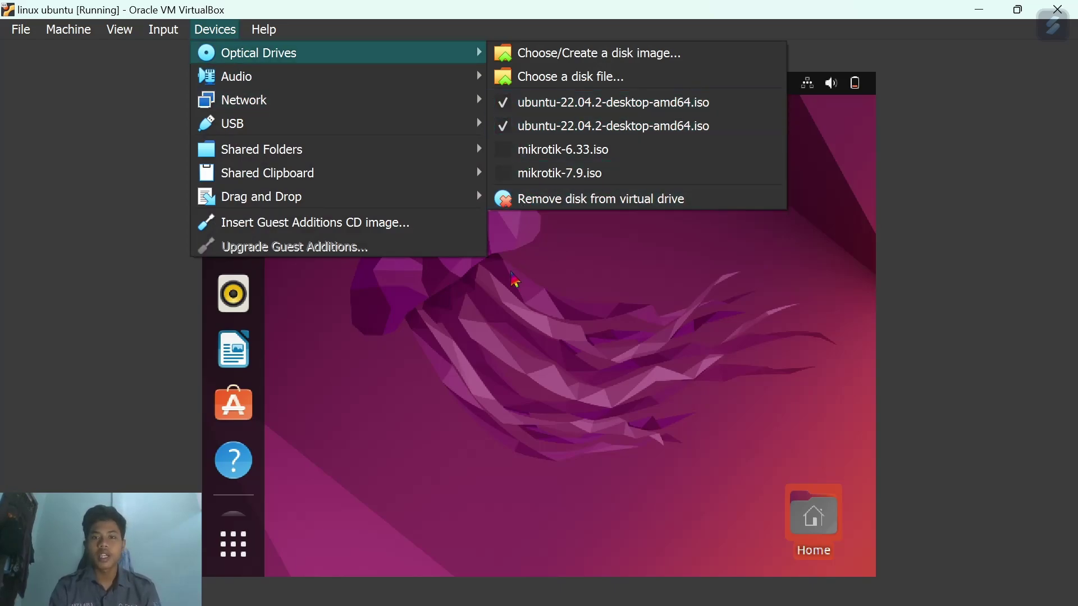
mouse_move(331, 51)
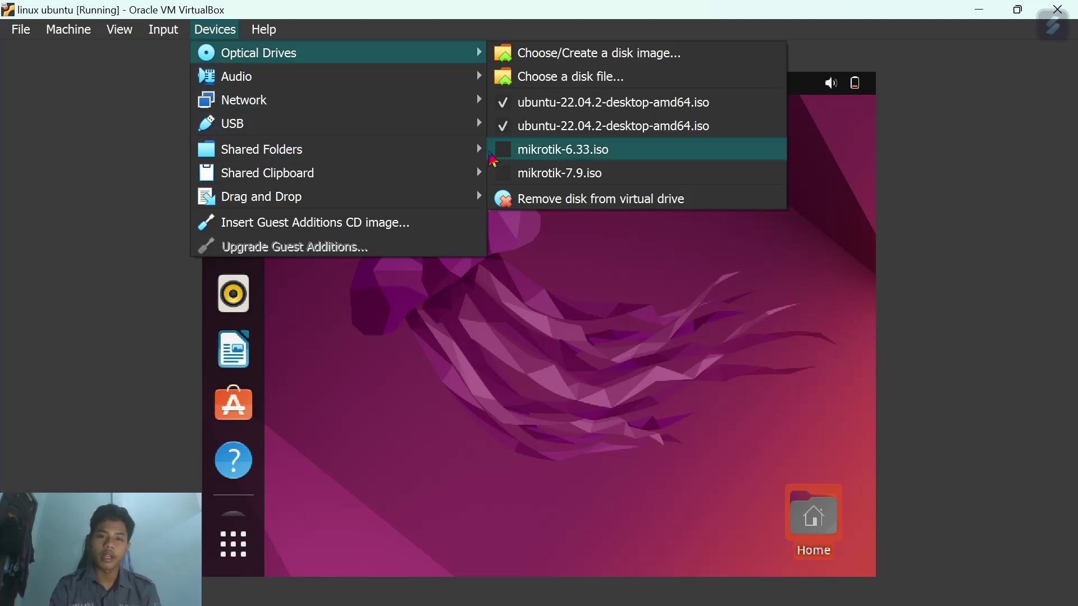
mouse_move(241, 40)
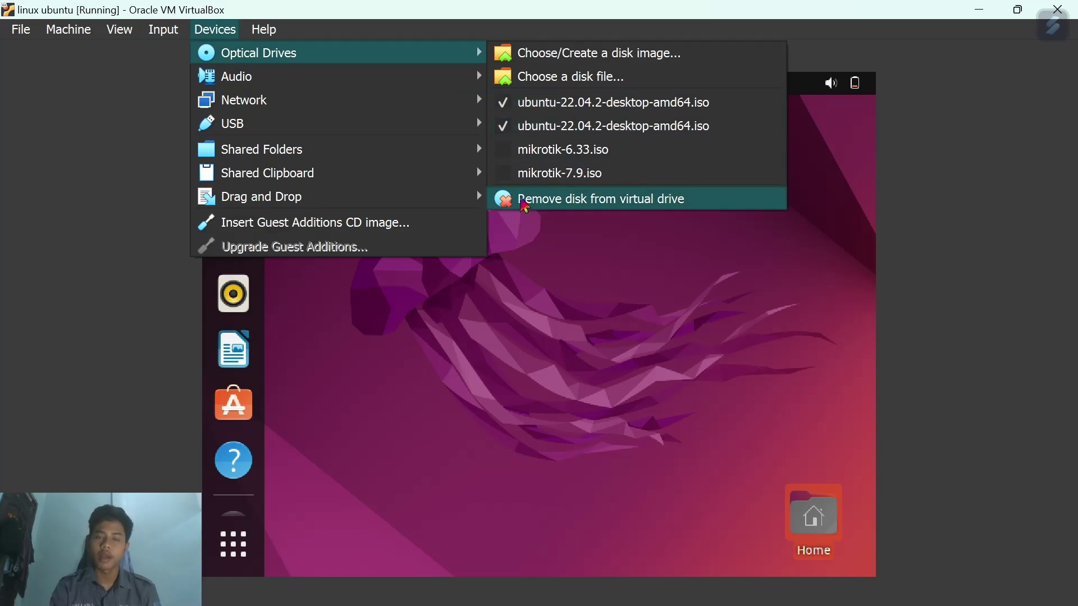
key(Escape)
key(Escape)
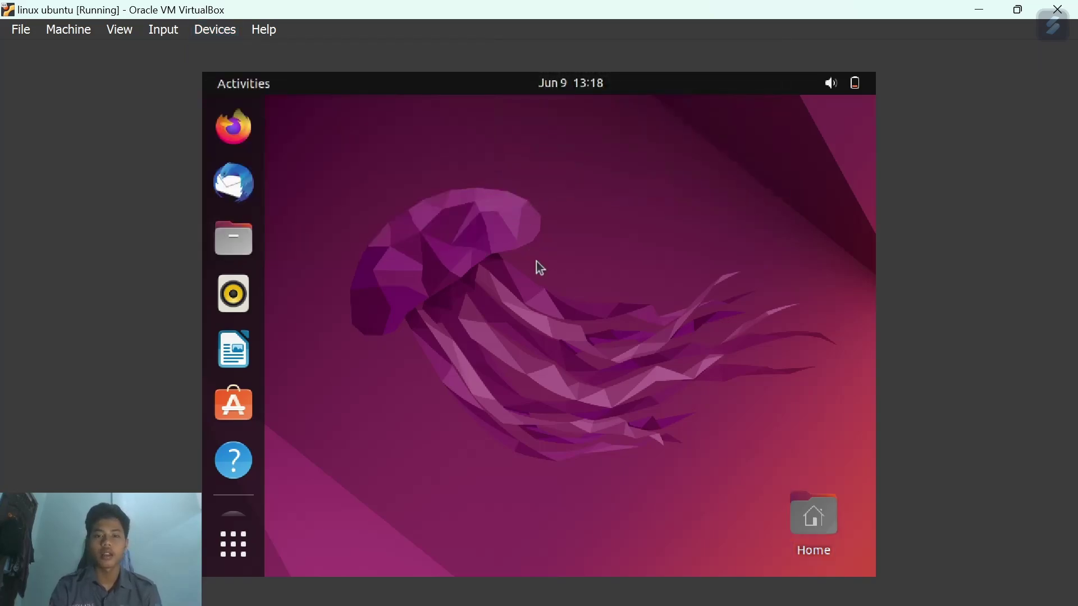